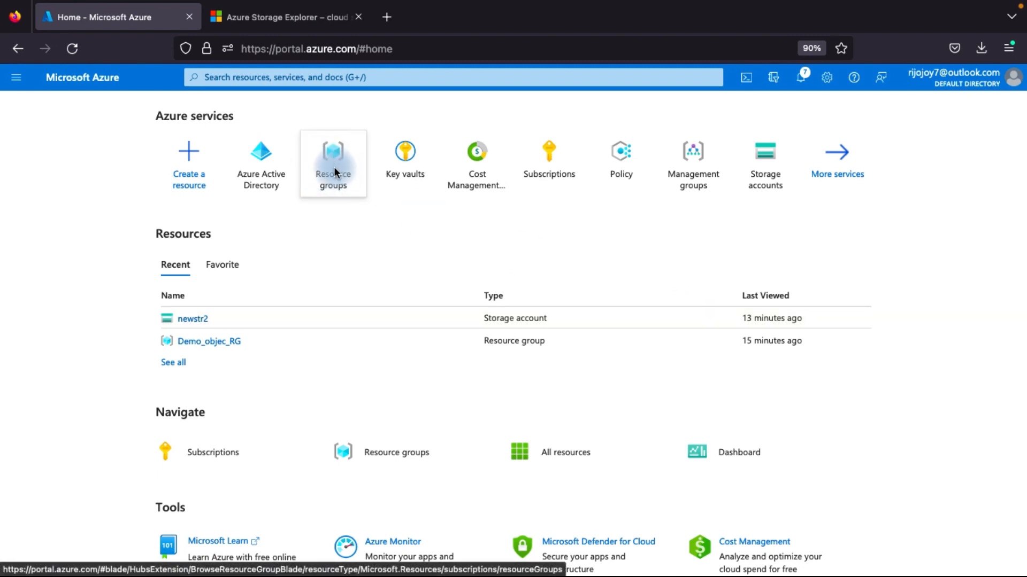
Step: Browse Resource groups > Demo_objec_RG > newstr2 and show its Containers list under Data storage
click(333, 167)
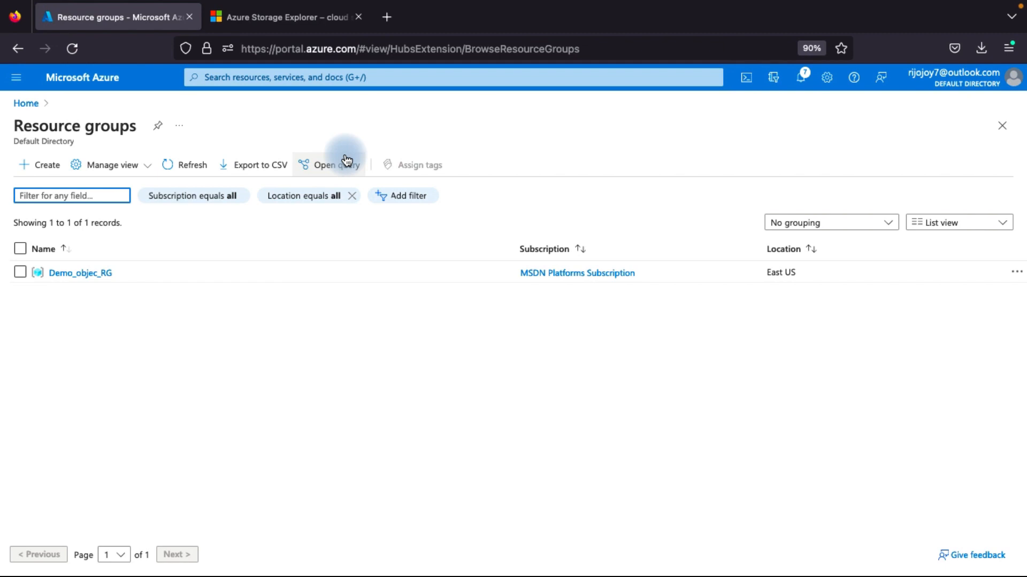
mouse_move(86, 275)
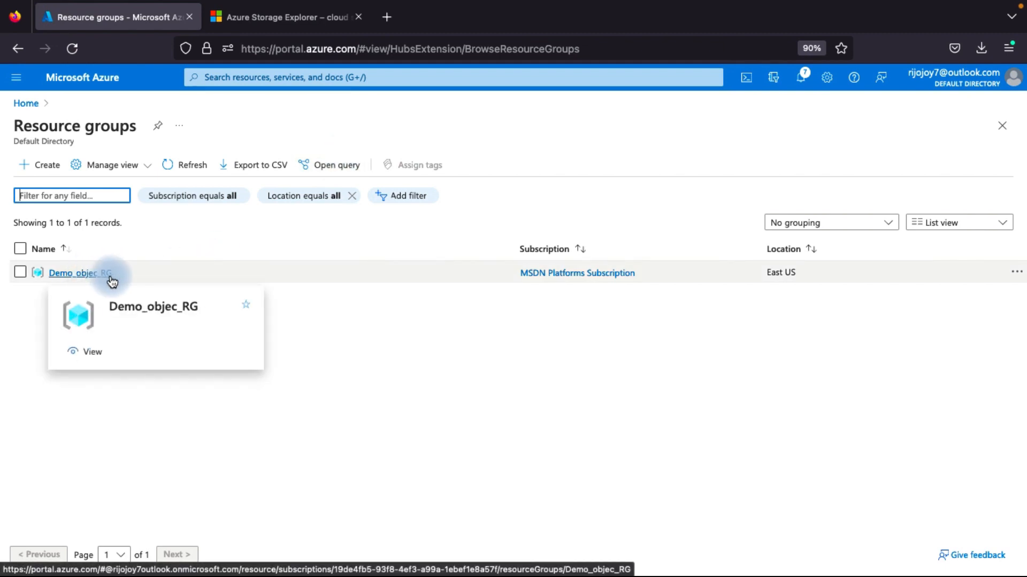
click(103, 275)
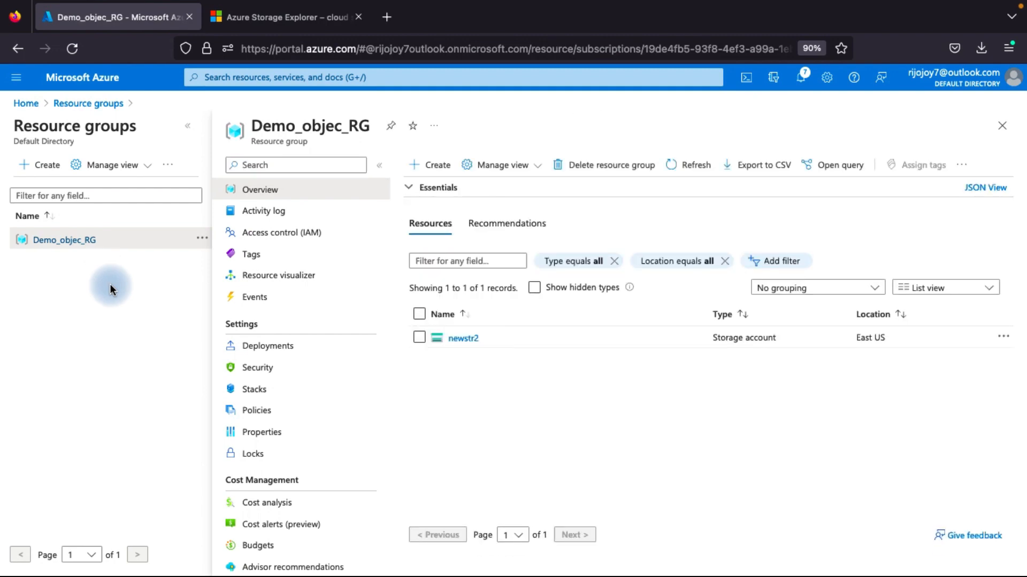
click(463, 337)
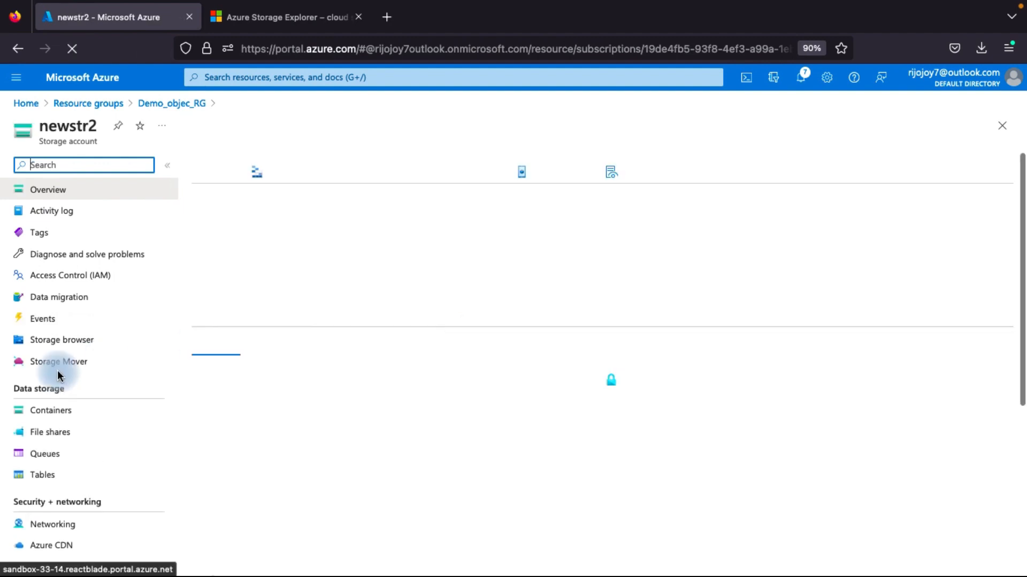
click(63, 415)
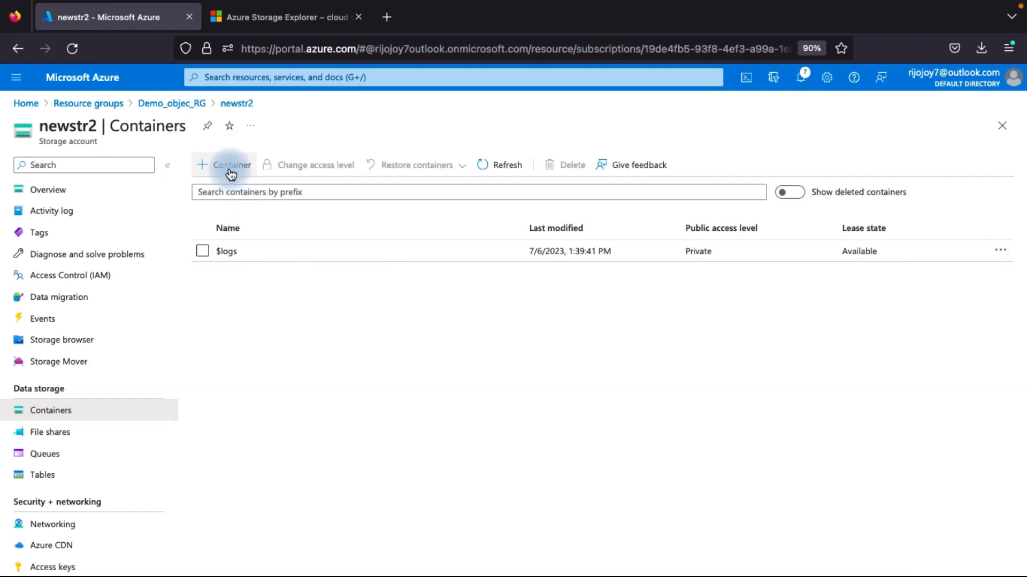
Step: Create a new container named 'images' with Private access in newstr2
click(231, 165)
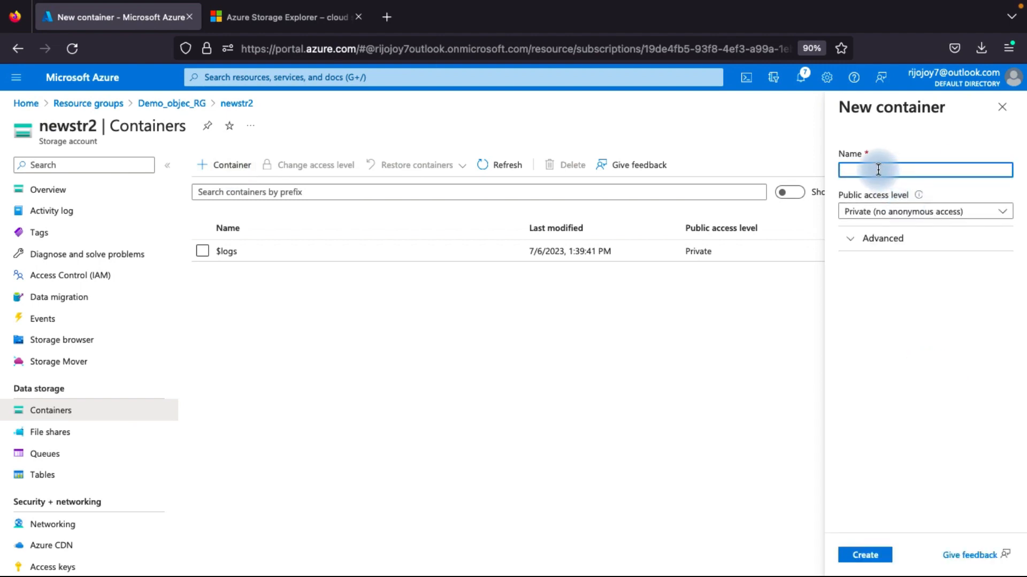
text(images)
click(862, 555)
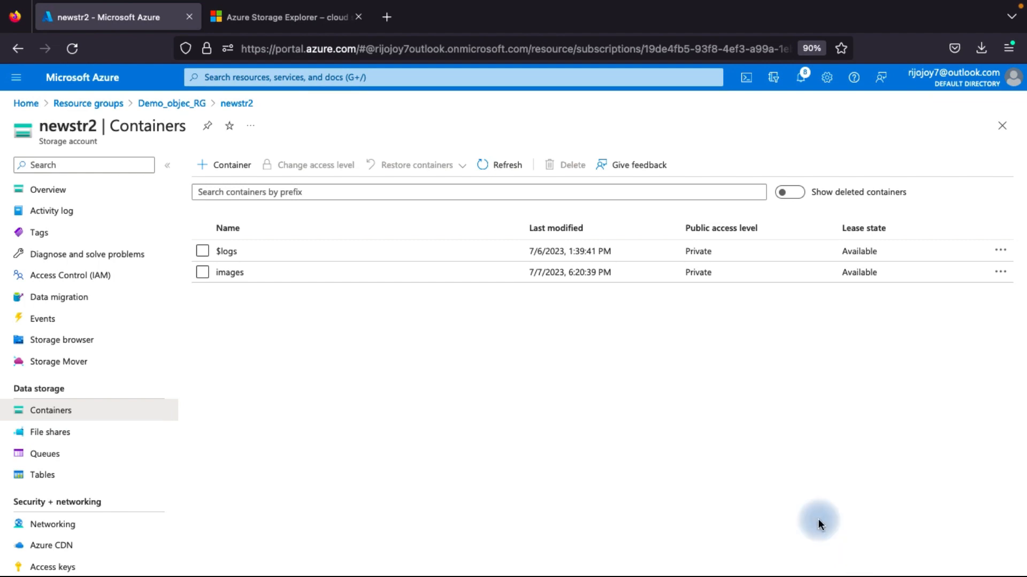
Step: Open Azure Active Directory's Users list and select the fourth user
click(80, 75)
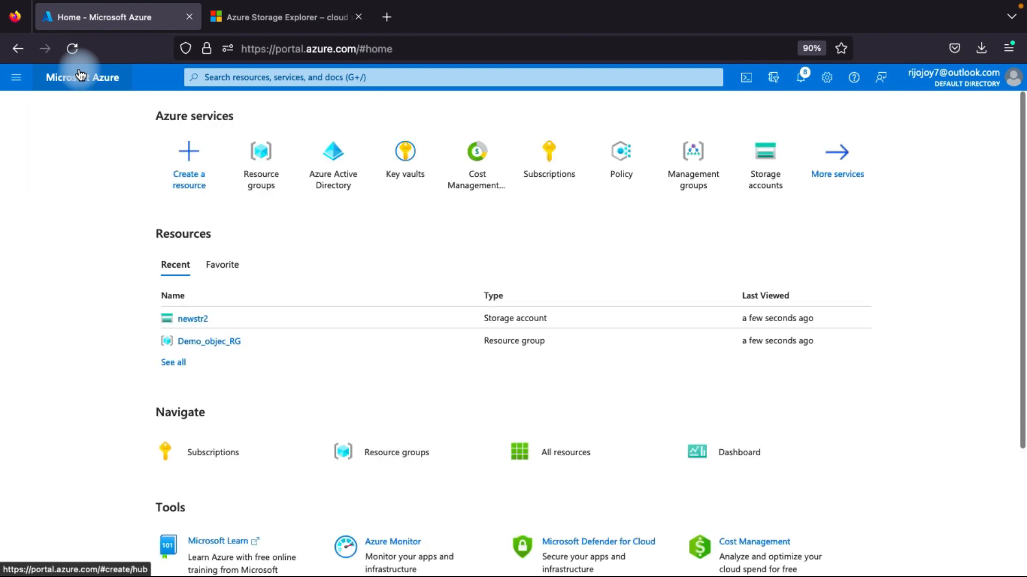
click(15, 86)
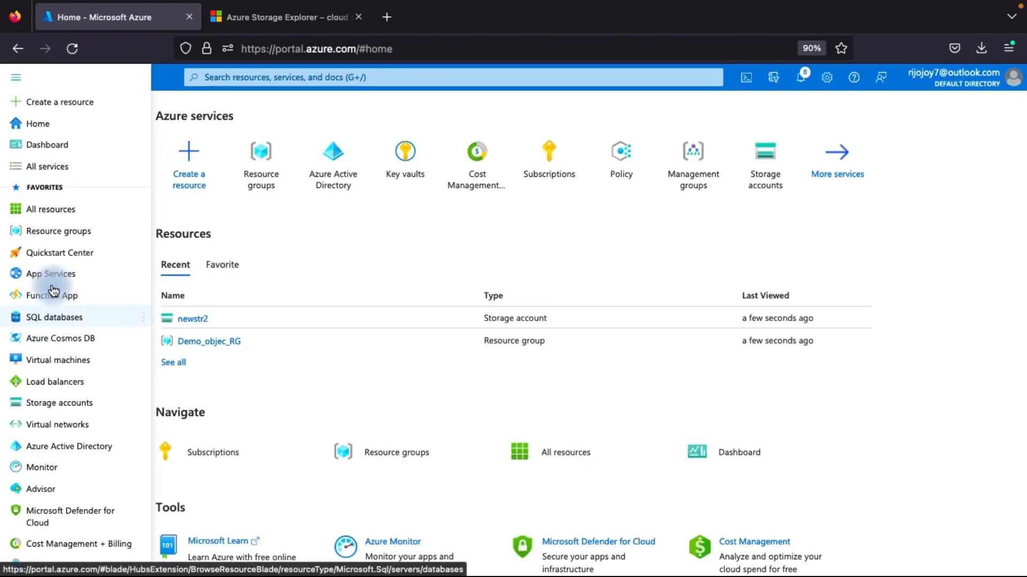
drag(48, 467, 80, 457)
click(79, 447)
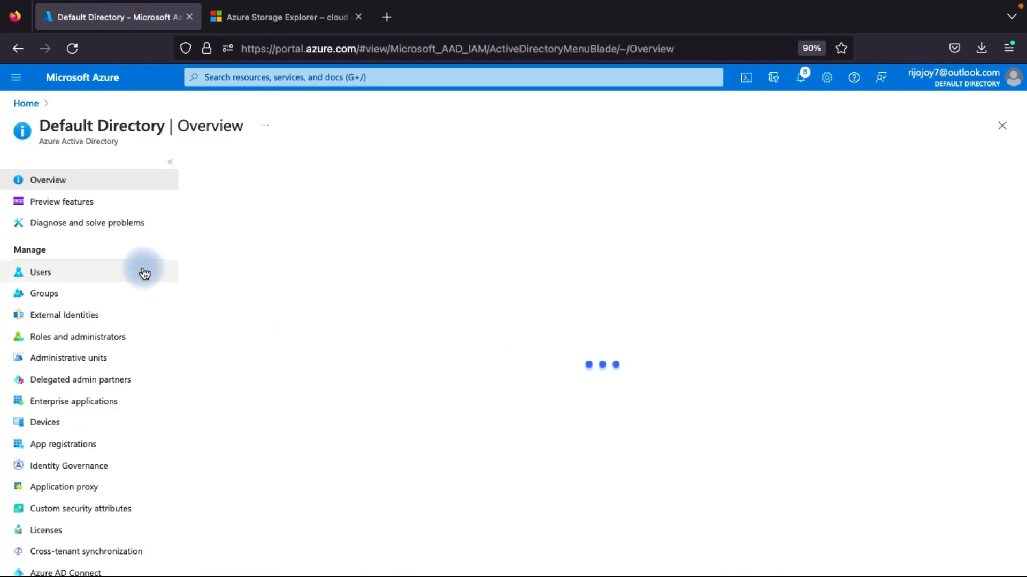
click(52, 276)
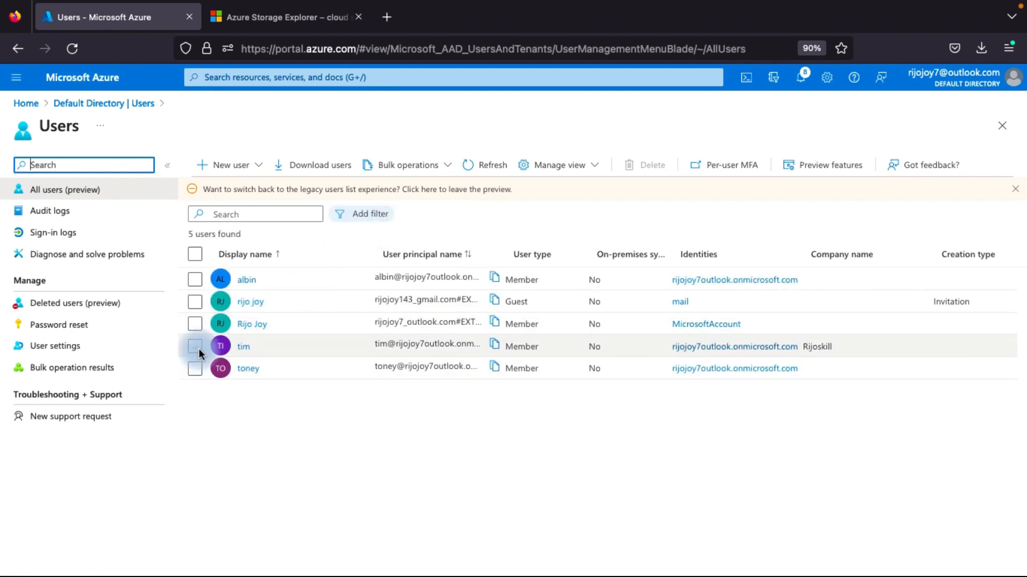
click(195, 347)
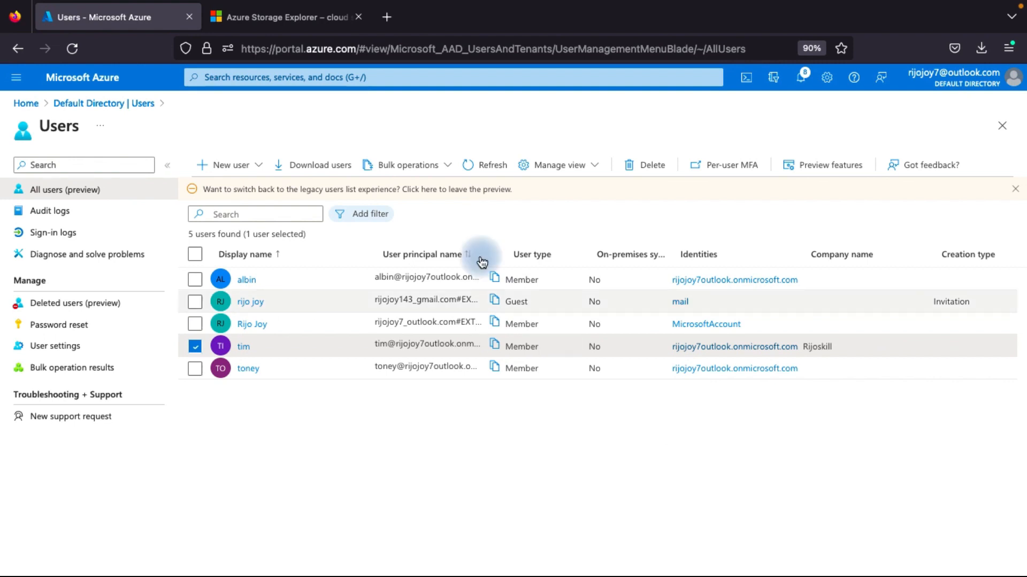
Step: Return via the portal home page to the newstr2 storage account overview
click(109, 107)
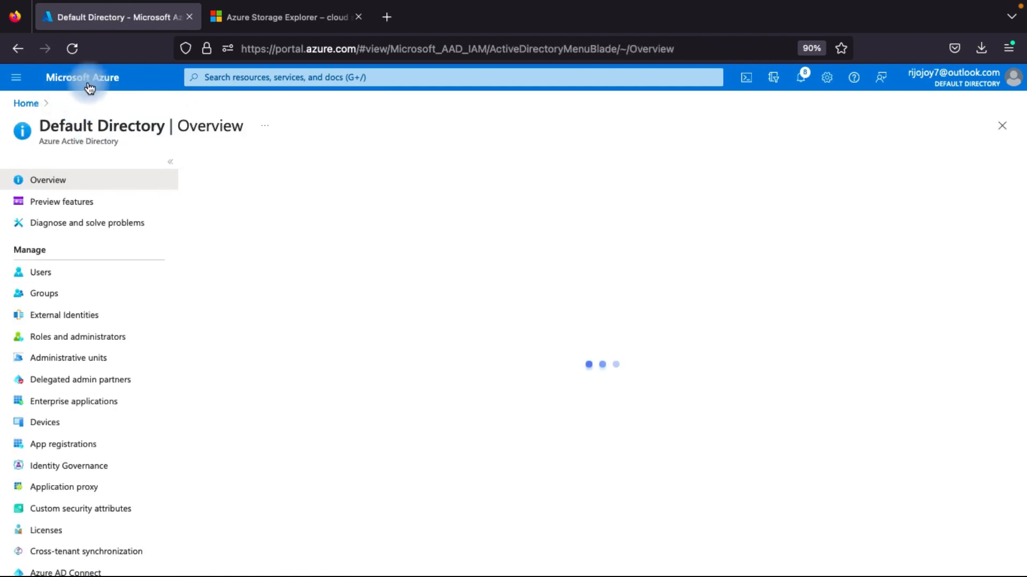
click(90, 88)
click(200, 321)
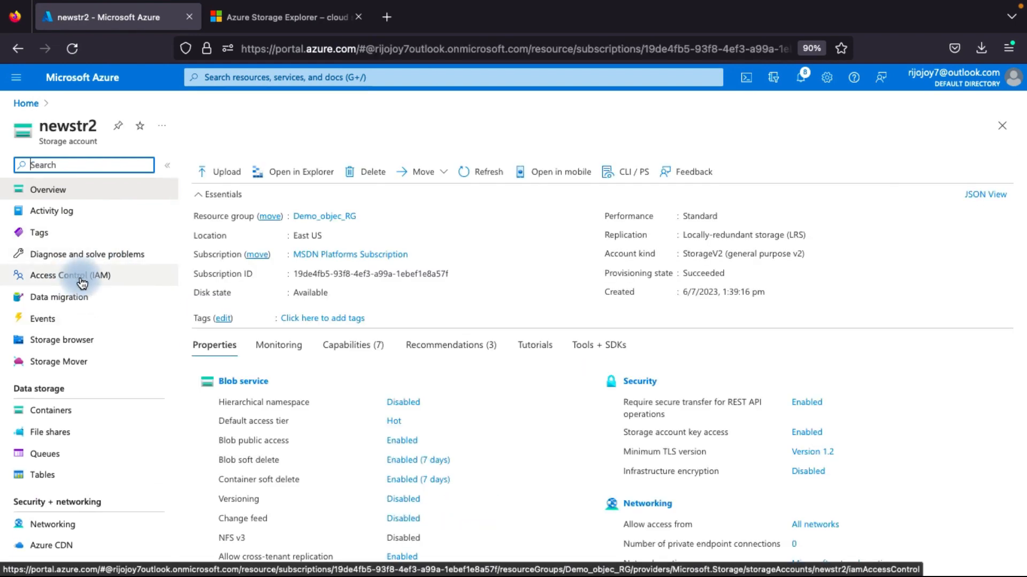
Step: Start a new role assignment from newstr2's Access Control (IAM) page
click(81, 281)
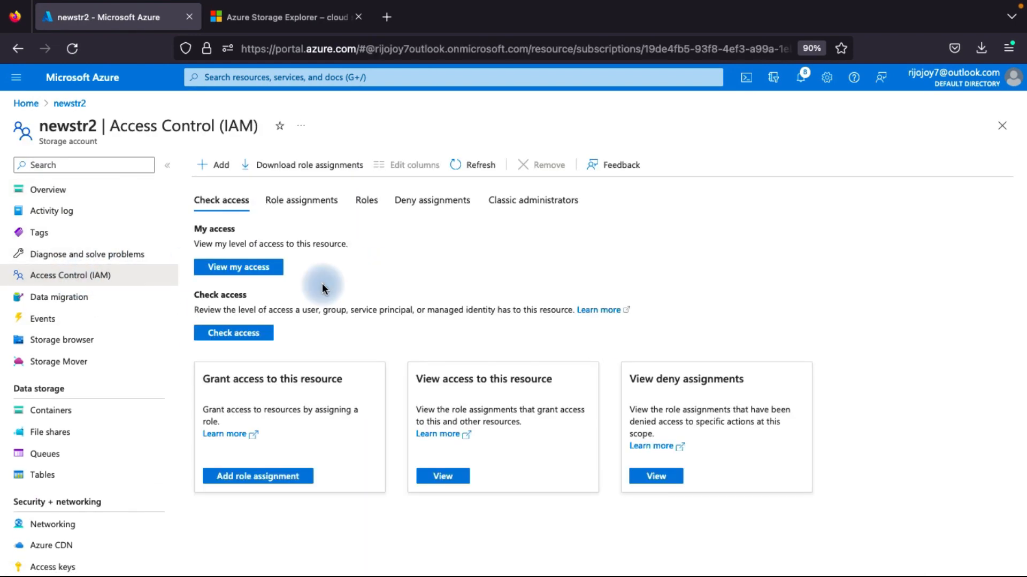
click(218, 165)
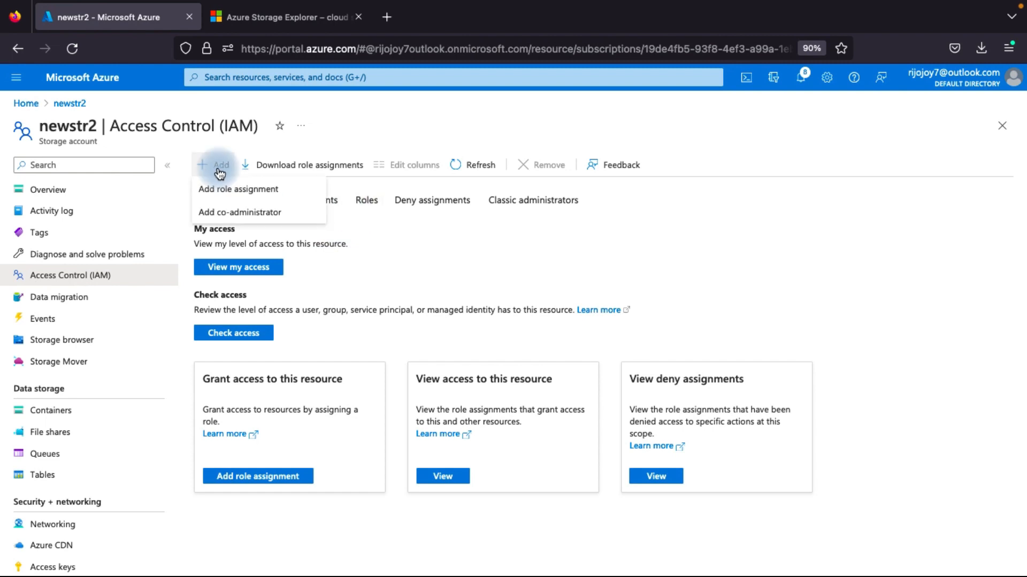
click(247, 198)
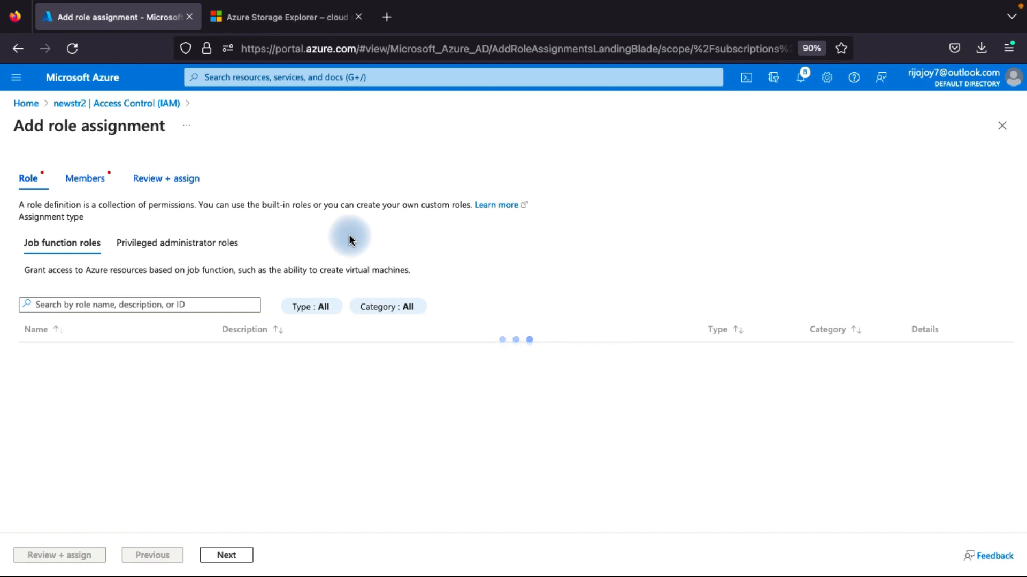
Step: Filter roles by 'stor' and select Storage Blob Data Contributor
click(117, 304)
text(stor)
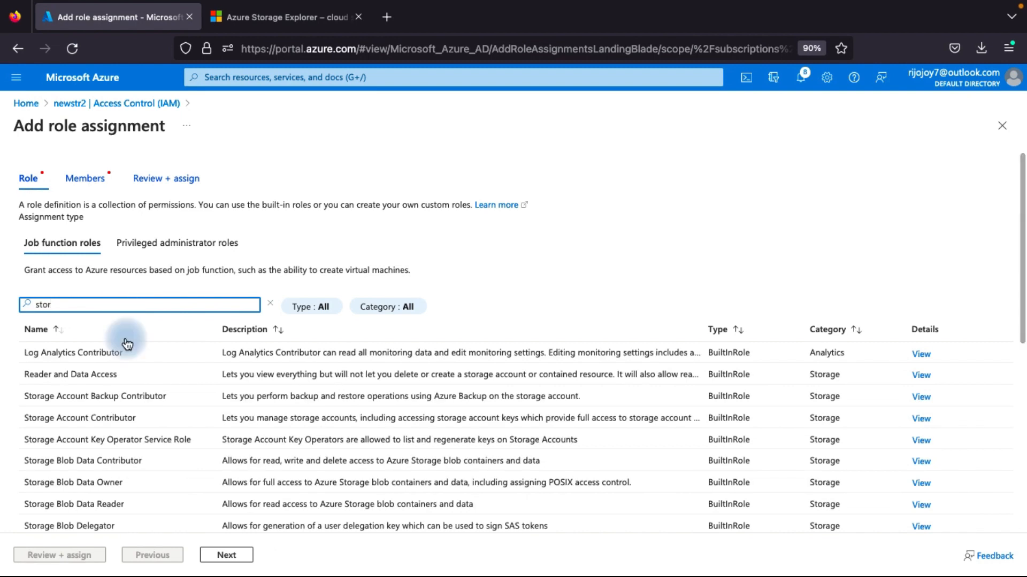
scroll(128, 427, down, 3)
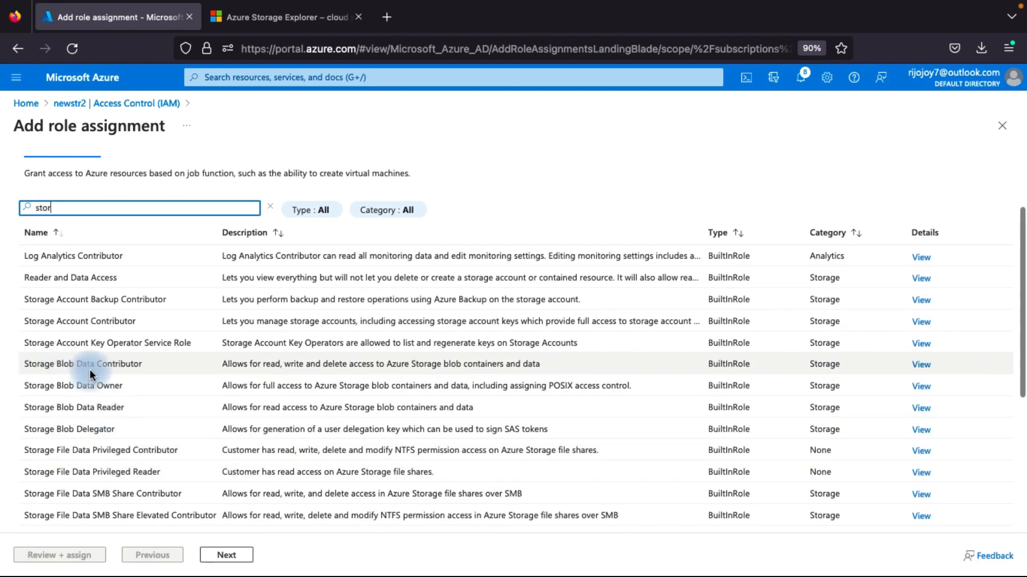
click(122, 364)
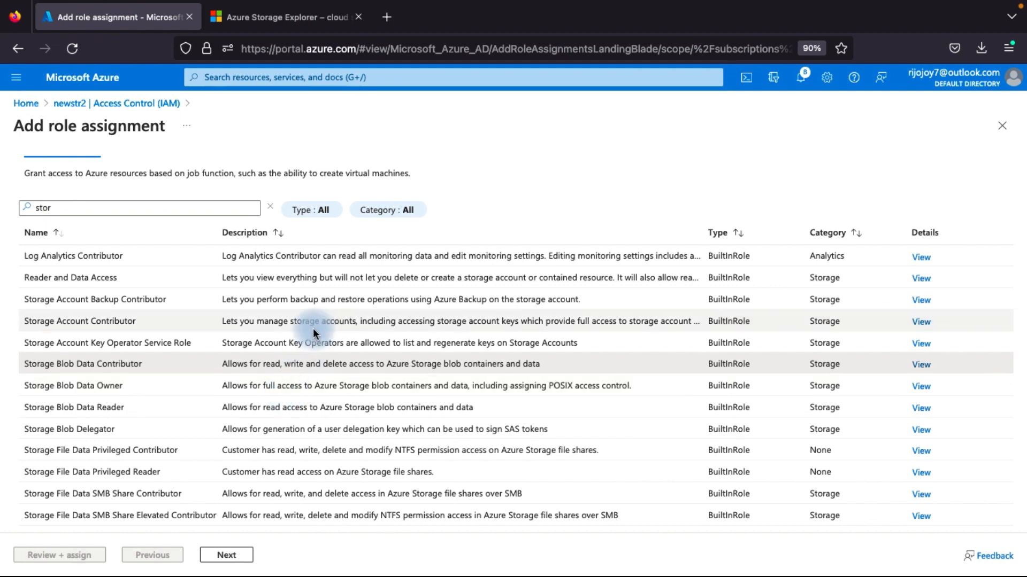
click(227, 555)
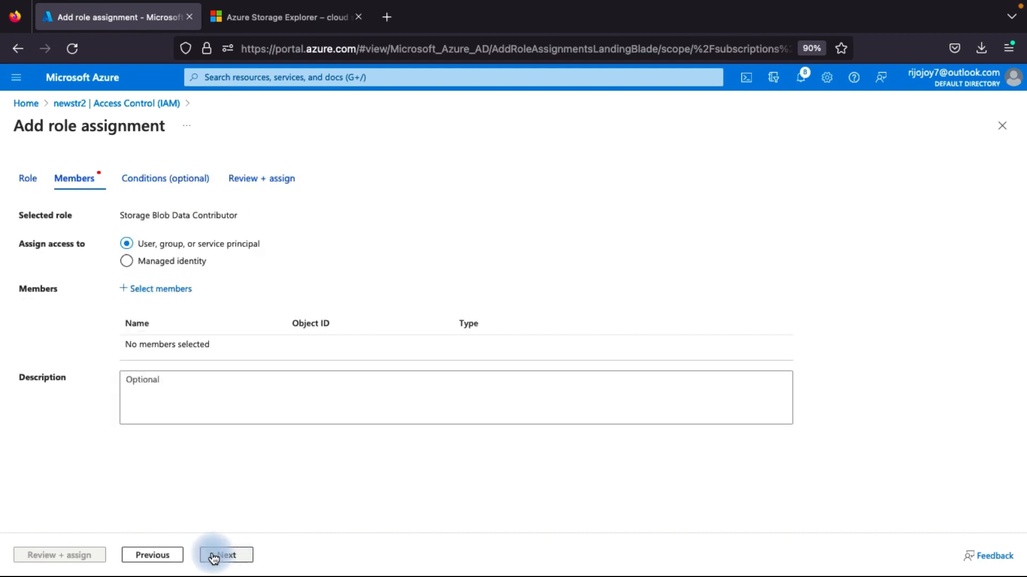
click(144, 555)
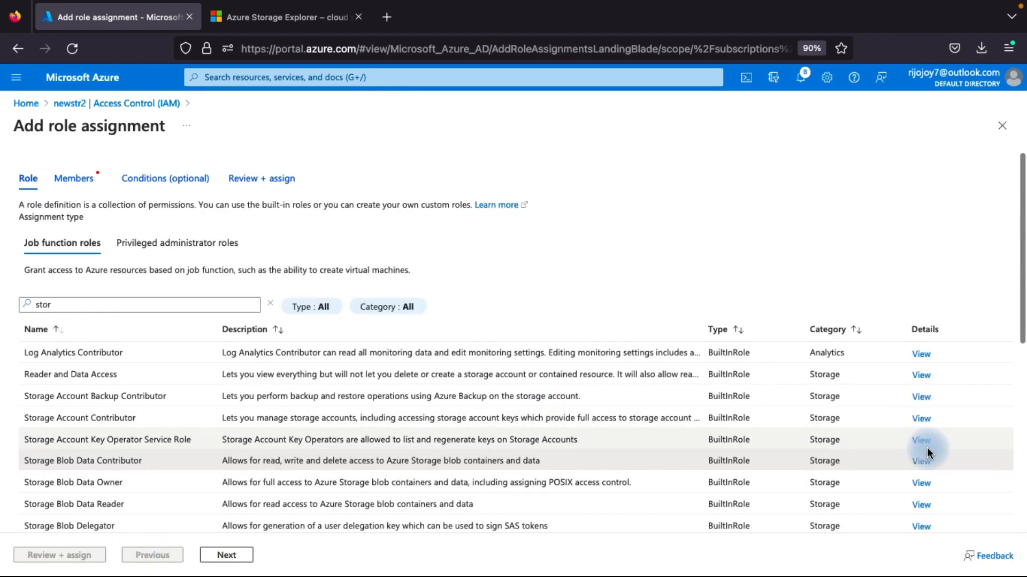
Step: Inspect Storage Blob Data Contributor's JSON definition, then proceed to the Members step
click(921, 462)
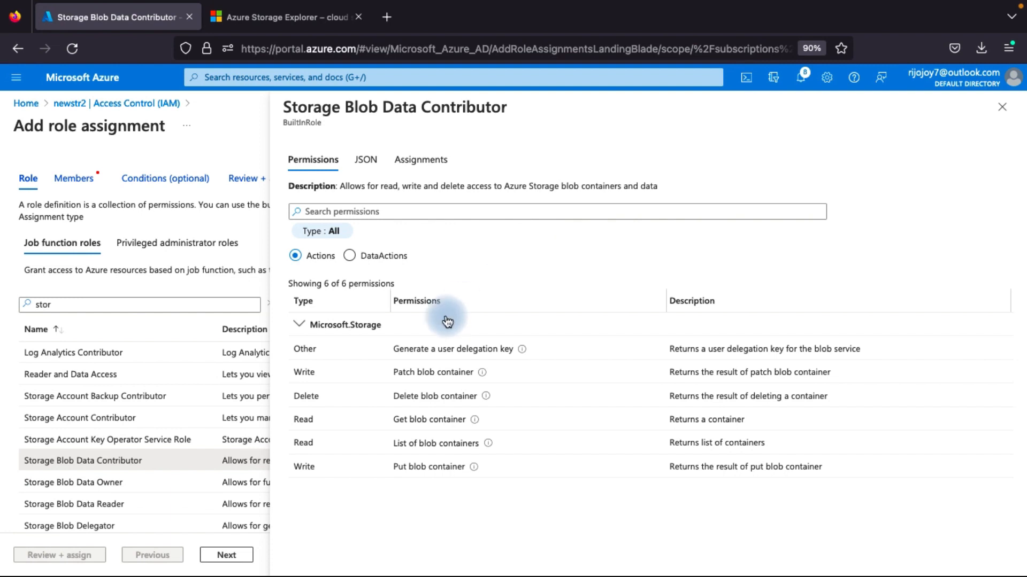
click(364, 160)
scroll(535, 321, down, 2)
scroll(537, 348, up, 2)
click(1001, 107)
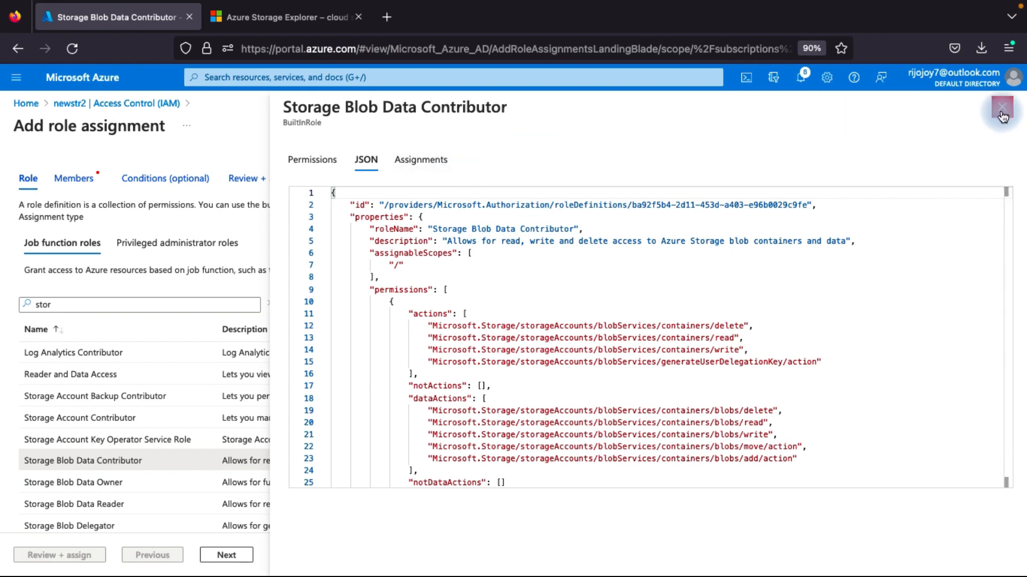
click(228, 556)
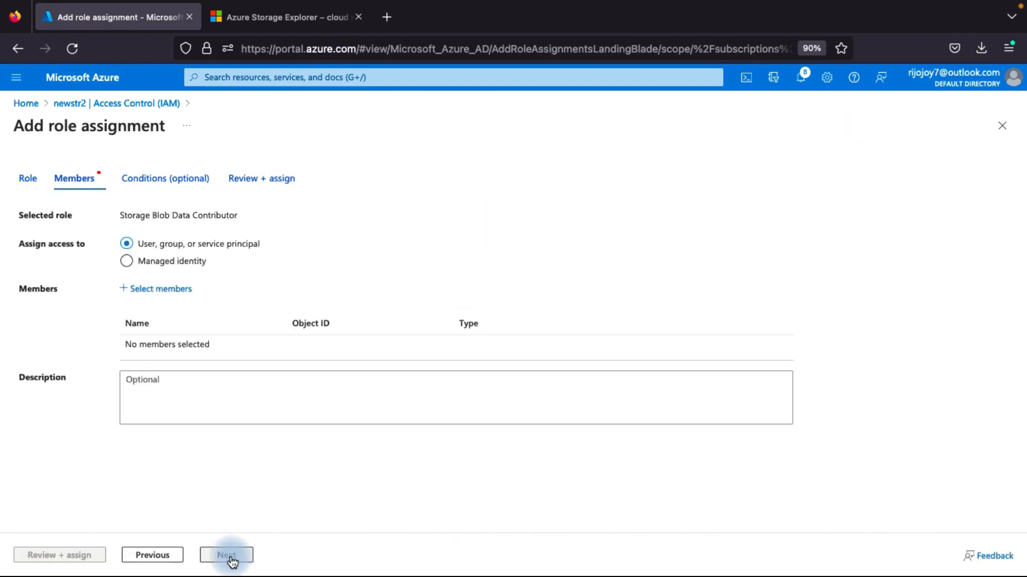
Step: Search for the user account and add it as the role assignment's member
click(166, 294)
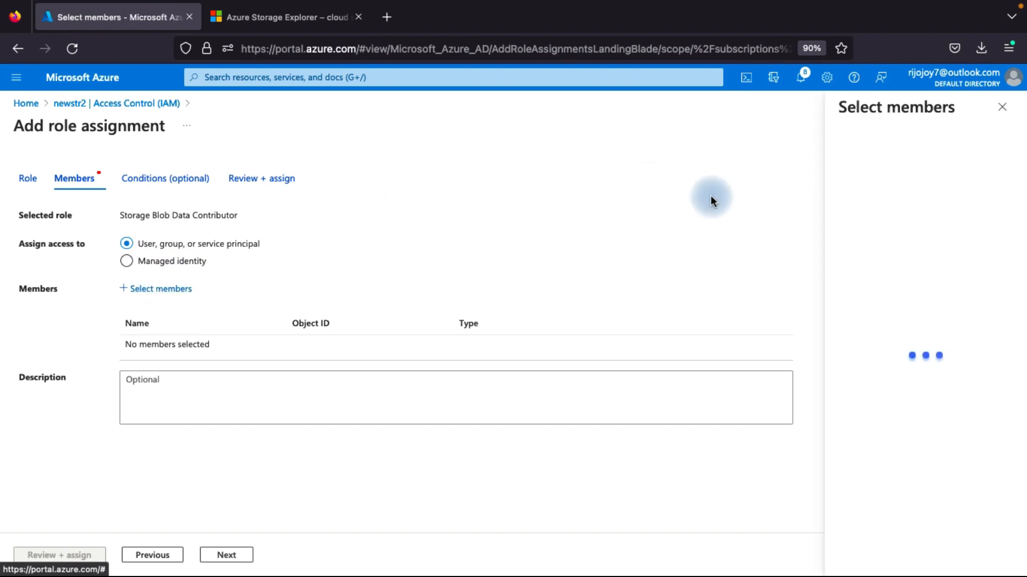
click(911, 157)
text(tim)
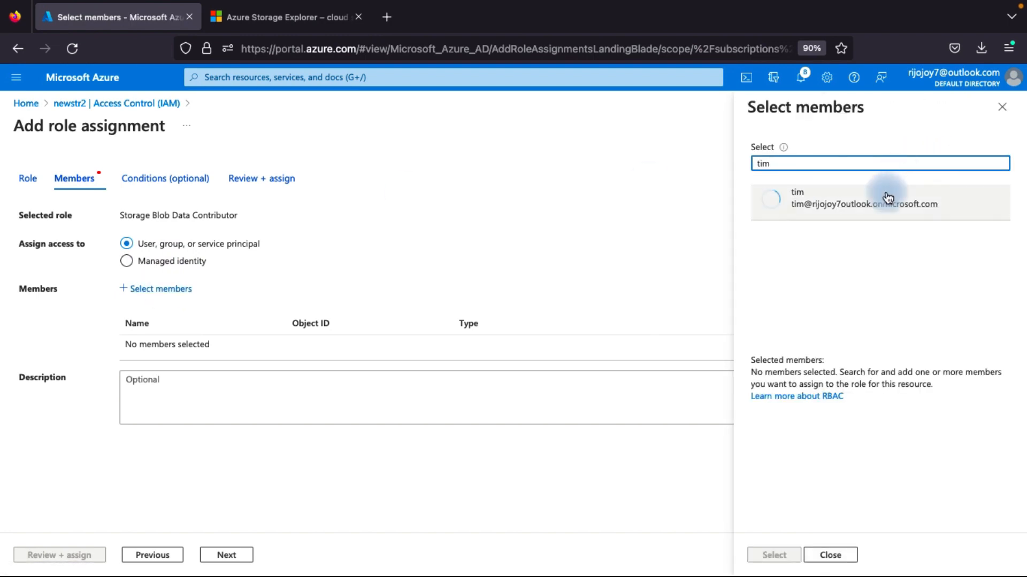
click(848, 208)
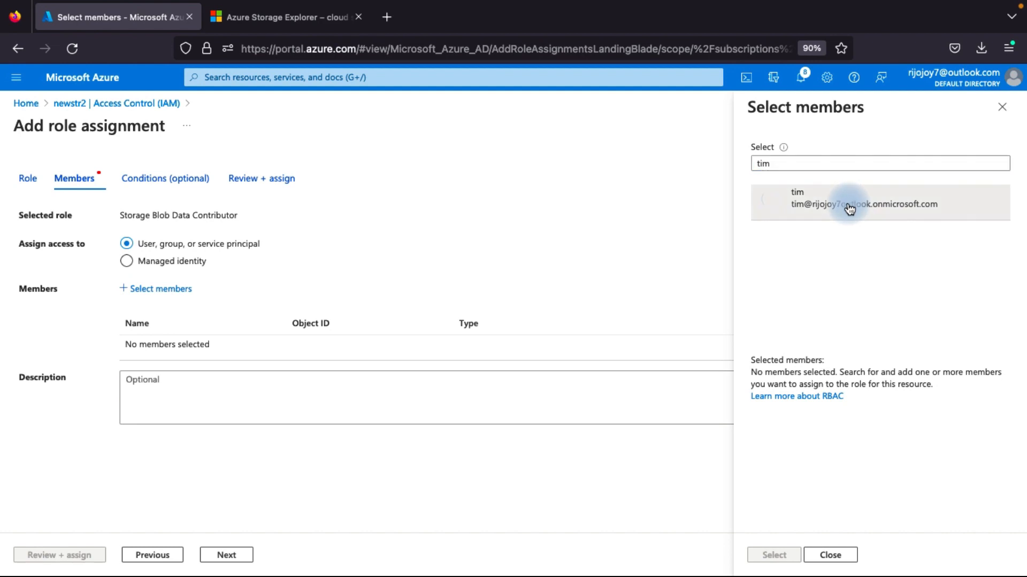
click(767, 555)
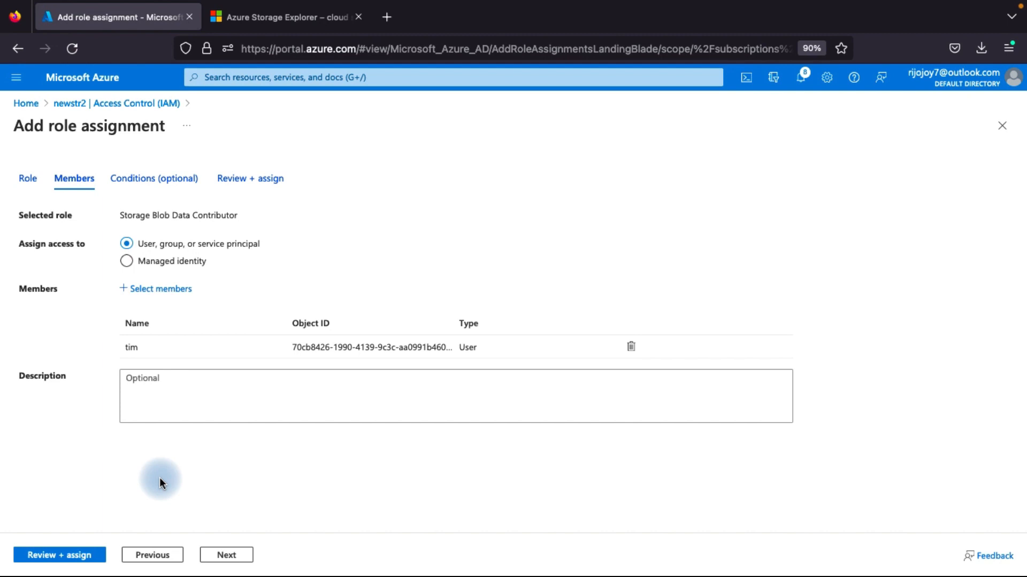
Step: Enter a short description, then go to Conditions and add a new condition
click(216, 557)
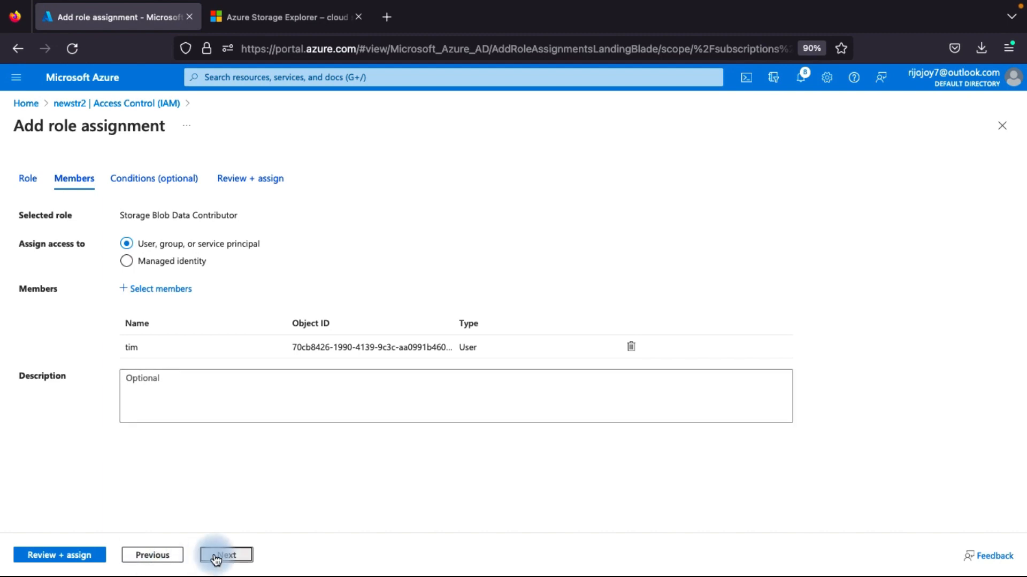
click(138, 377)
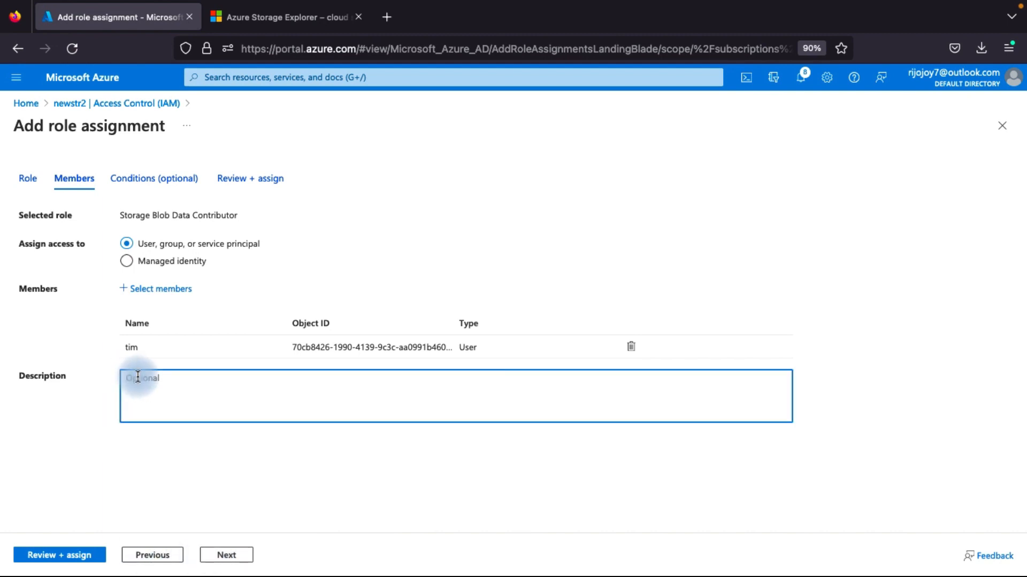
text(this ofor tim)
click(217, 557)
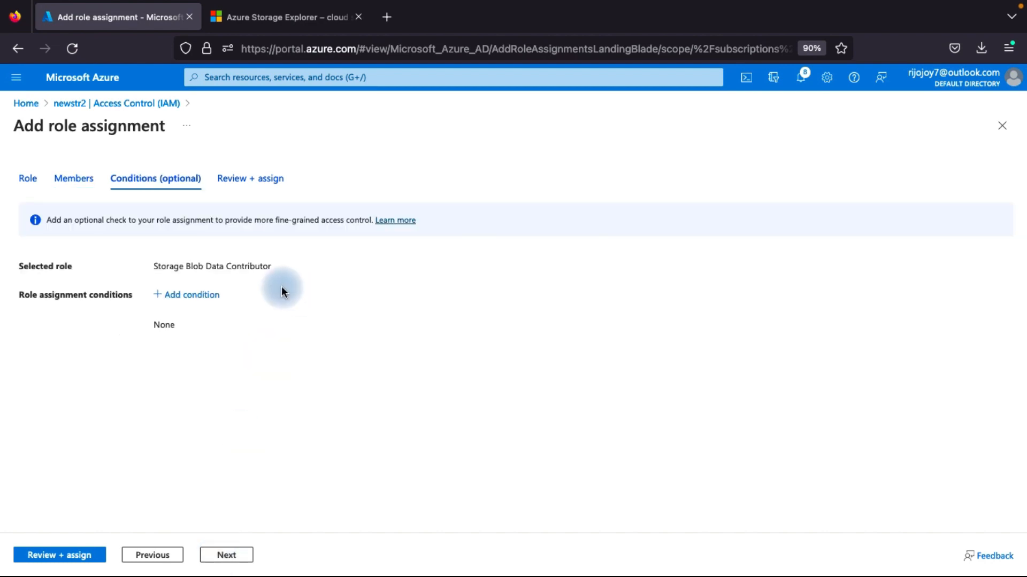
click(203, 294)
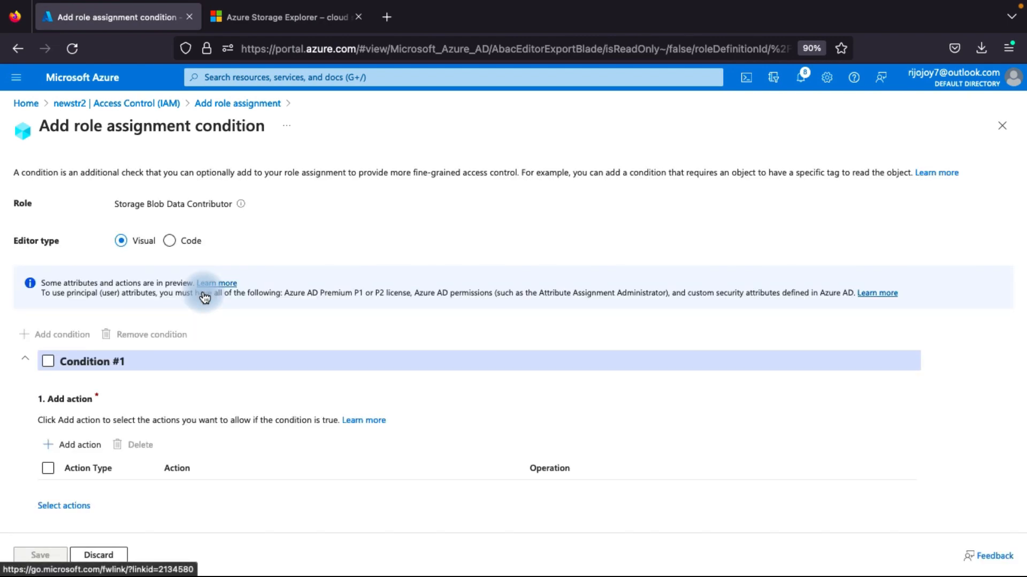
scroll(219, 342, down, 2)
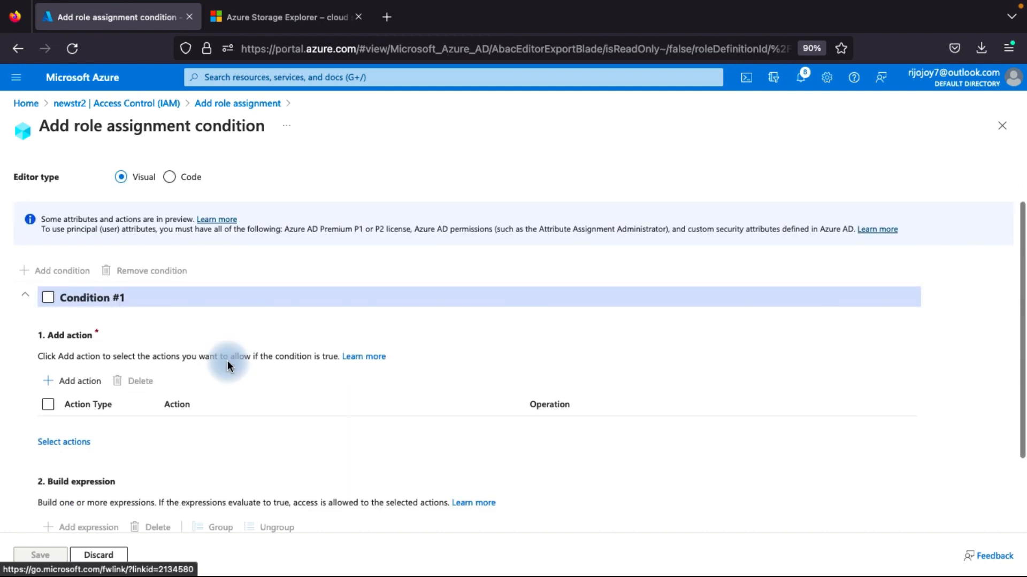
scroll(161, 363, down, 3)
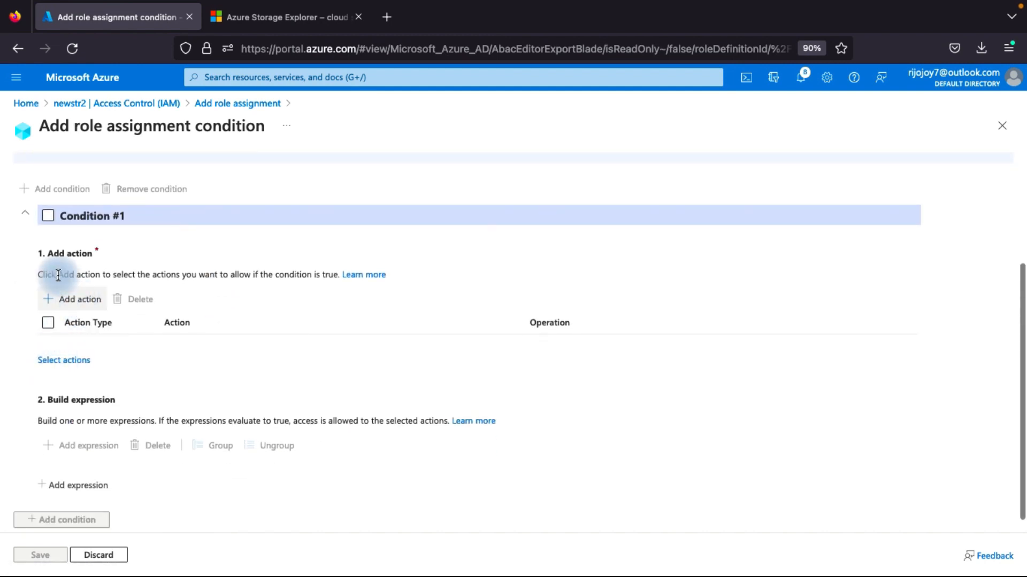
scroll(67, 259, up, 2)
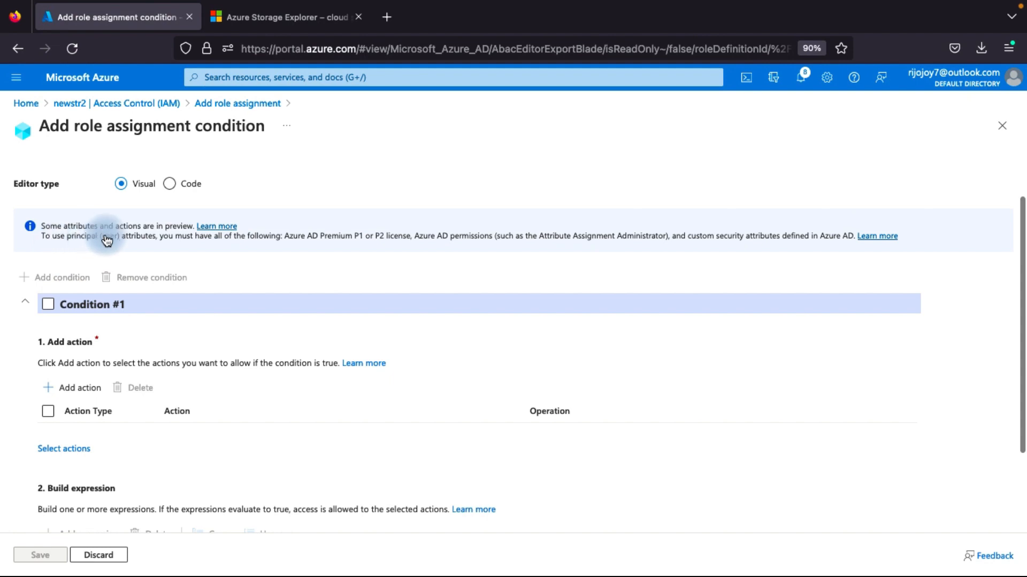
scroll(101, 278, down, 1)
scroll(106, 298, up, 3)
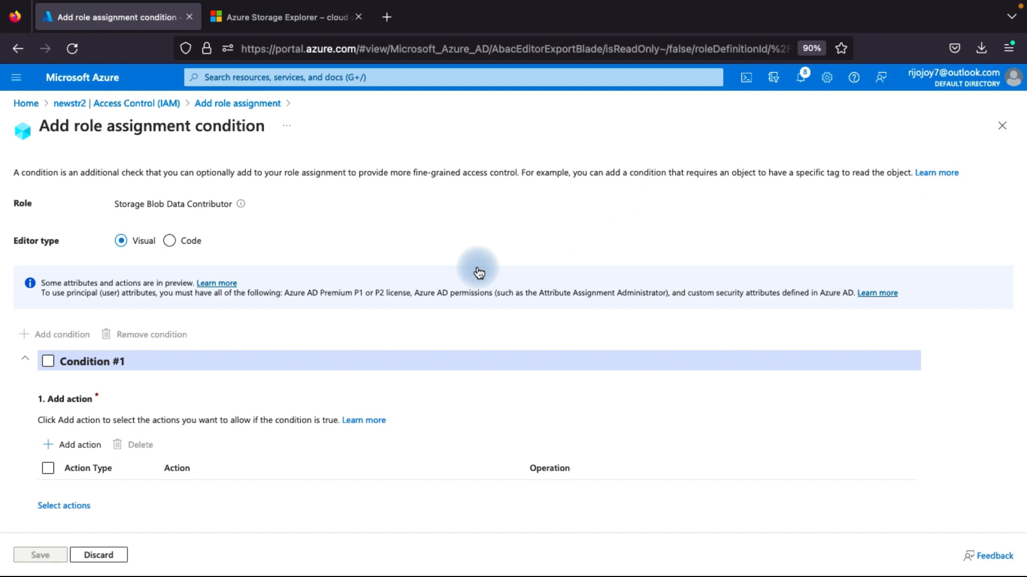
scroll(386, 314, down, 2)
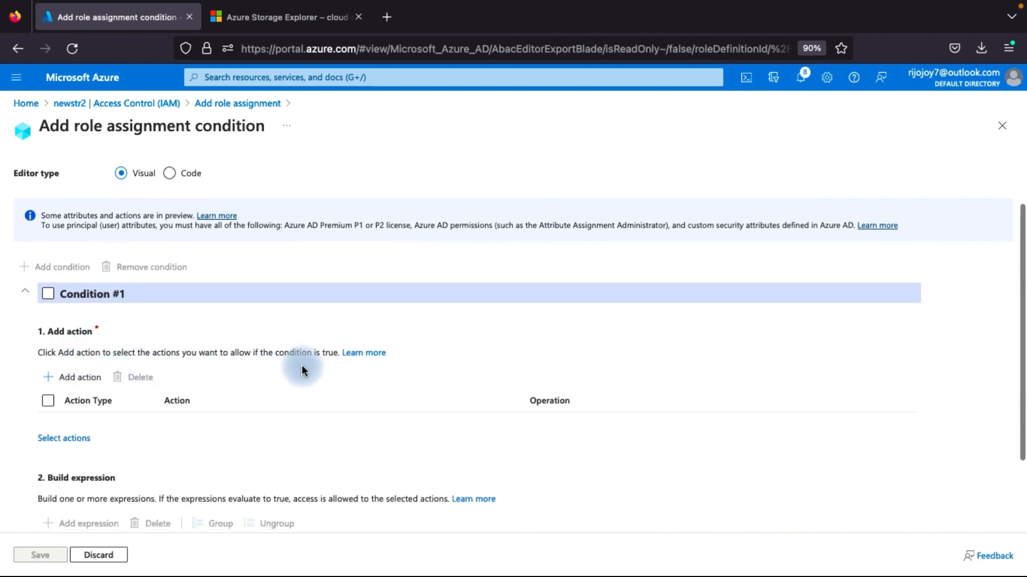
Step: Add every blob action except Delete a blob to Condition #1
click(79, 387)
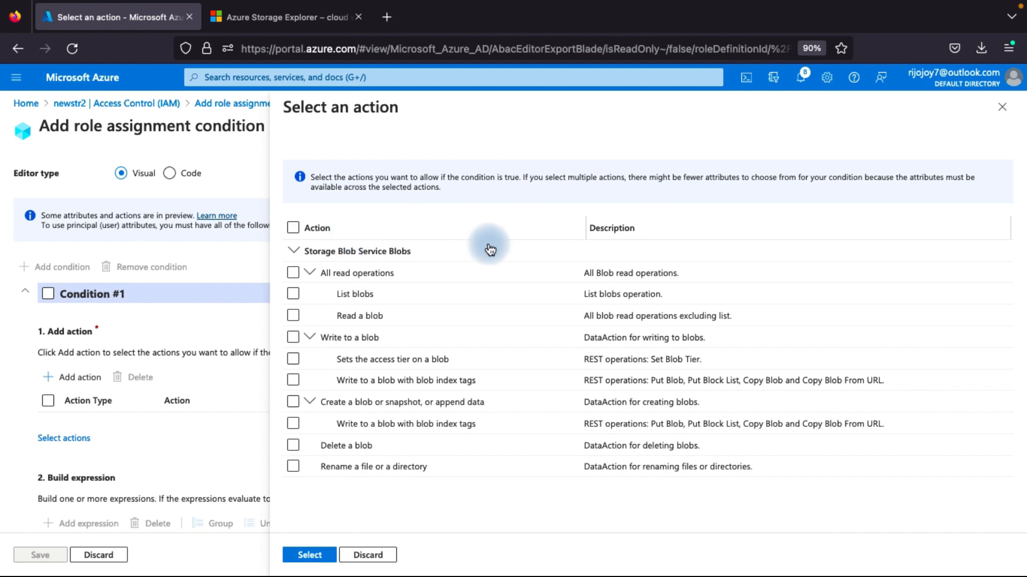
click(294, 231)
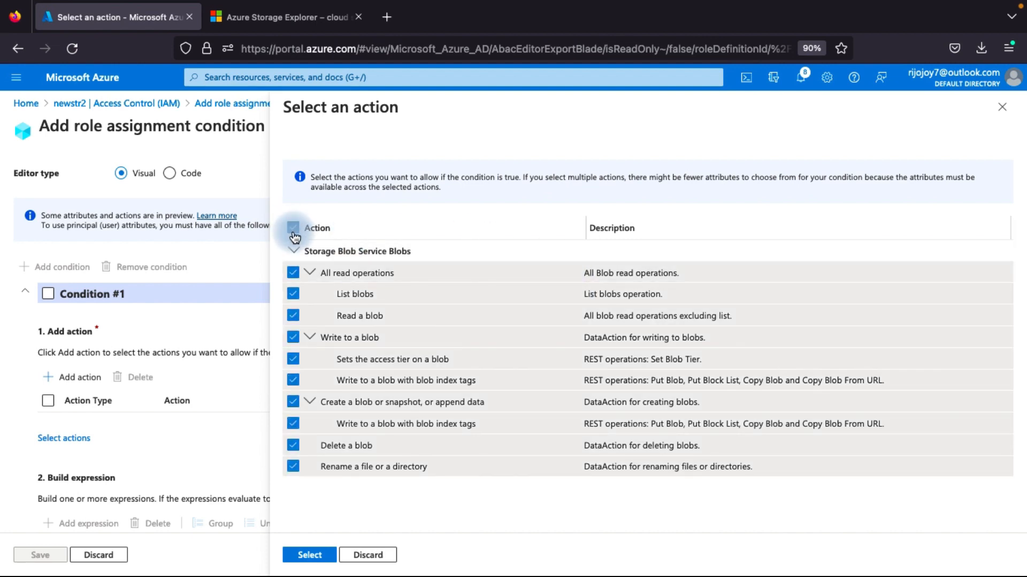
click(295, 448)
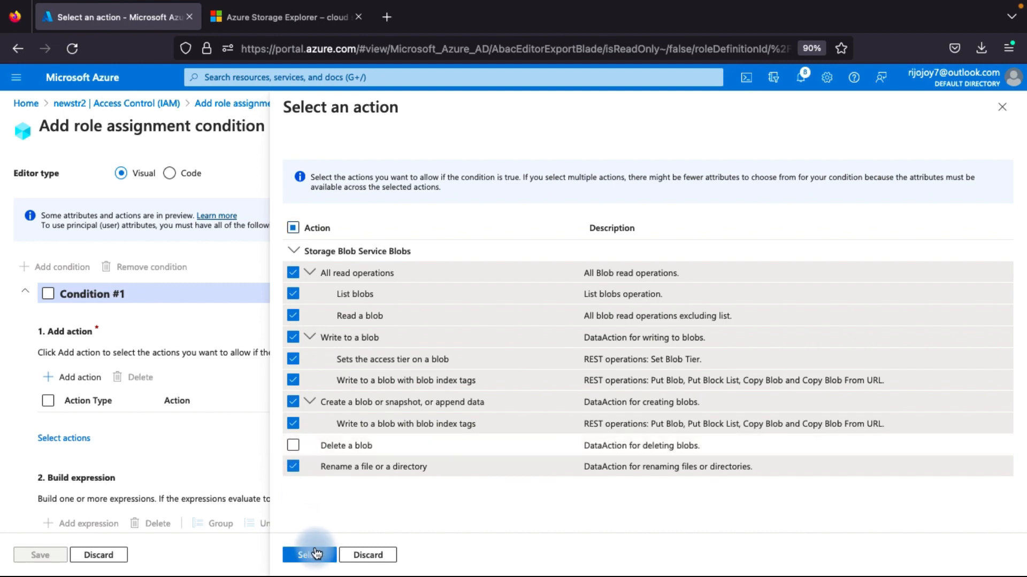
click(309, 555)
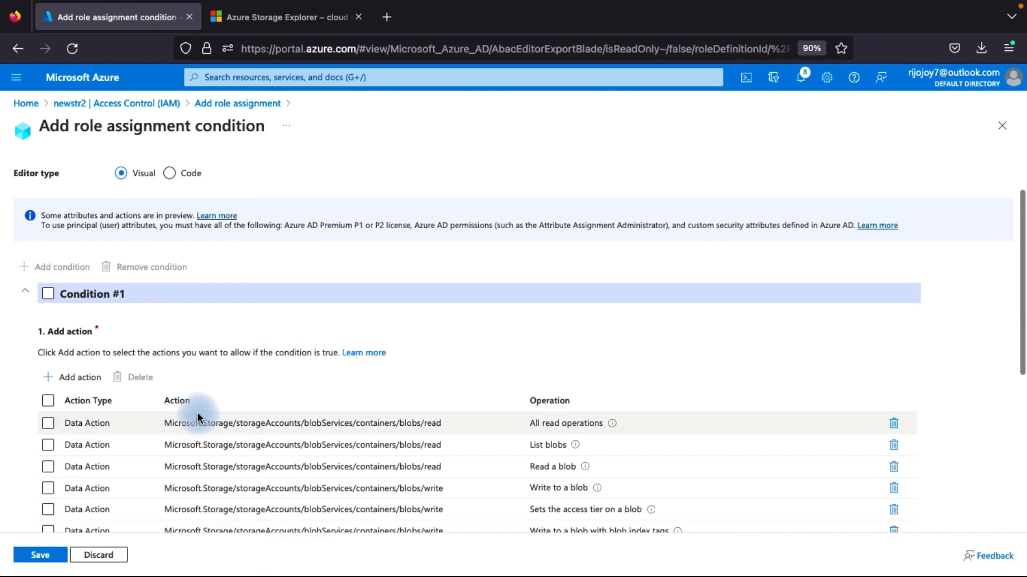
scroll(198, 415, down, 5)
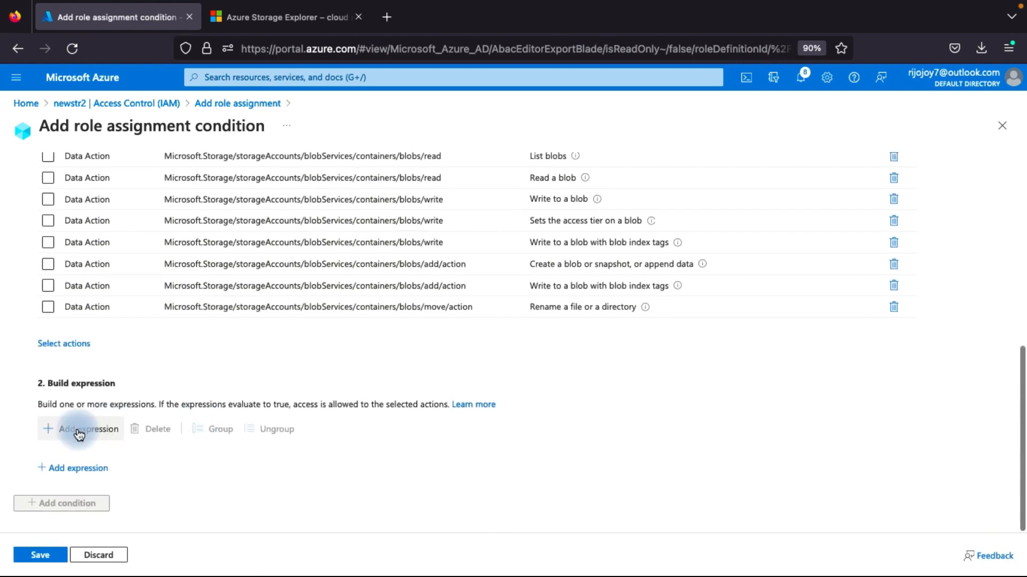
Step: Add an expression with attribute source Resource and attribute Container name
click(79, 434)
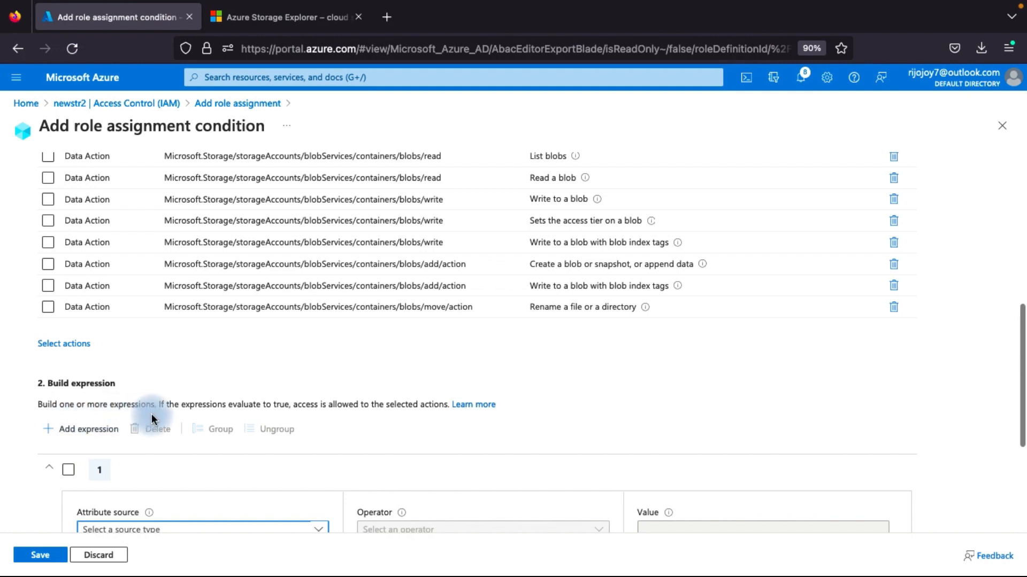
scroll(203, 412, down, 2)
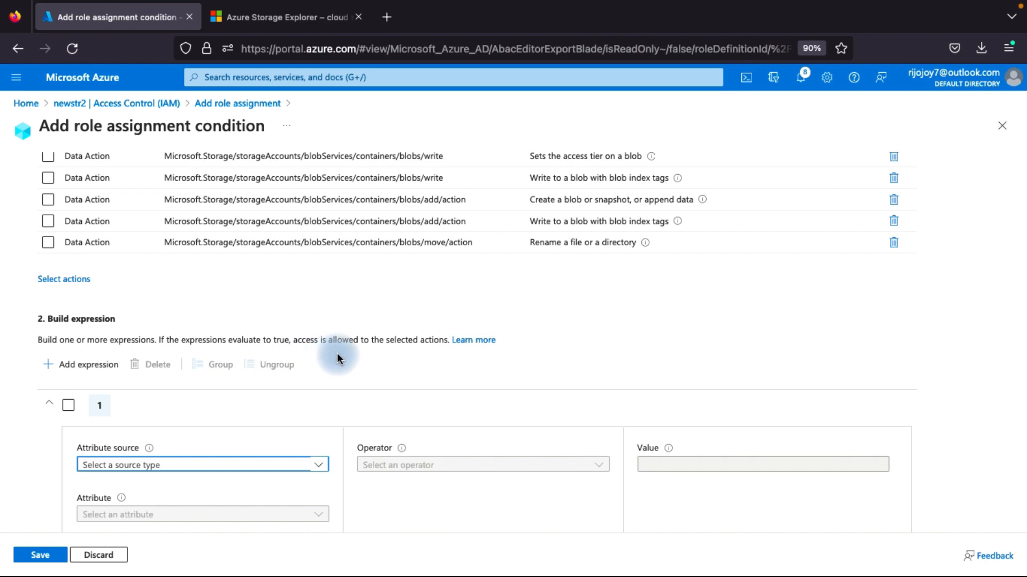
scroll(418, 350, down, 1)
click(161, 443)
click(118, 484)
click(121, 491)
click(122, 534)
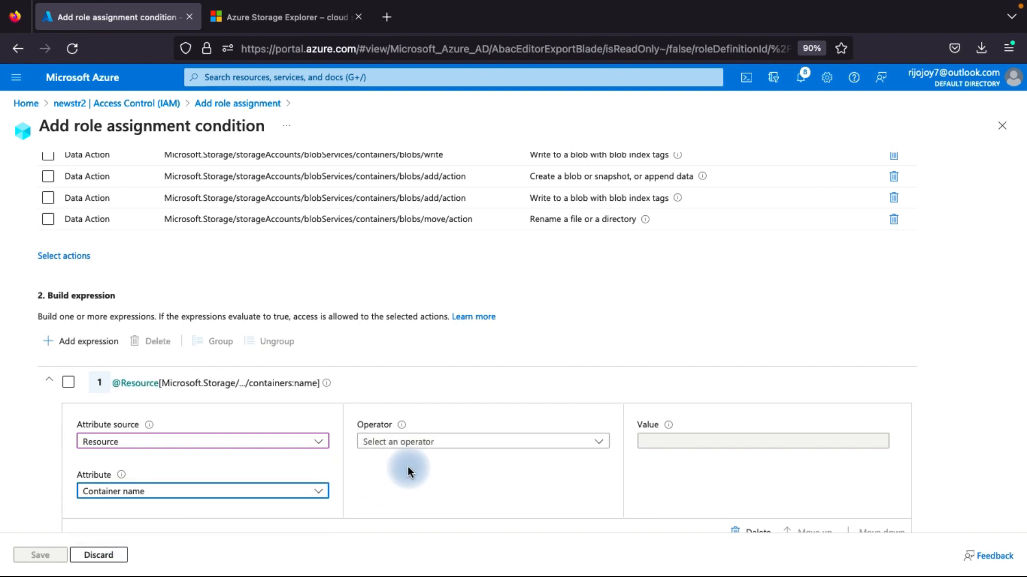
Step: Set the operator to StringEquals with value 'images' and save the condition
click(407, 444)
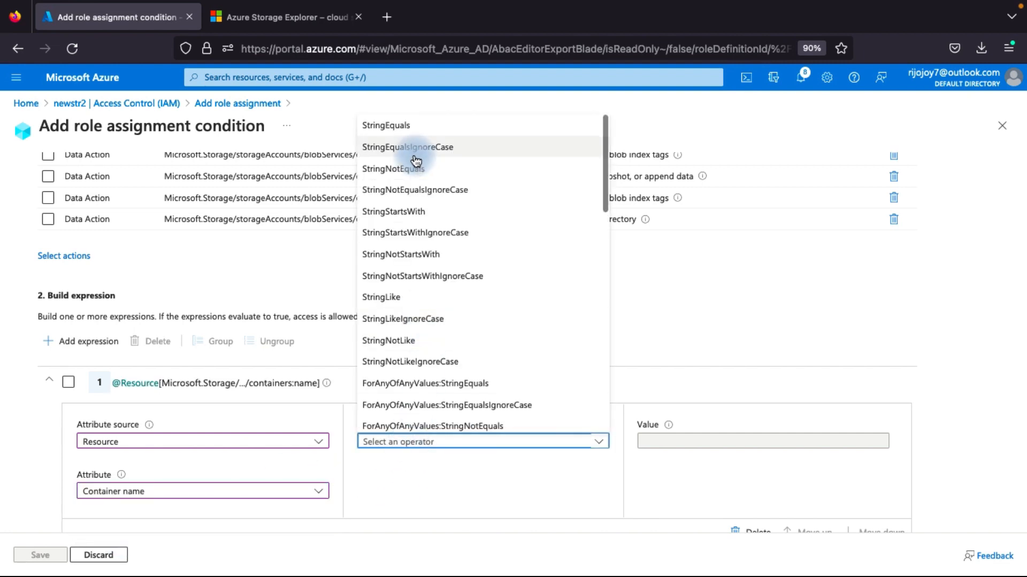
click(401, 126)
click(648, 442)
text(images)
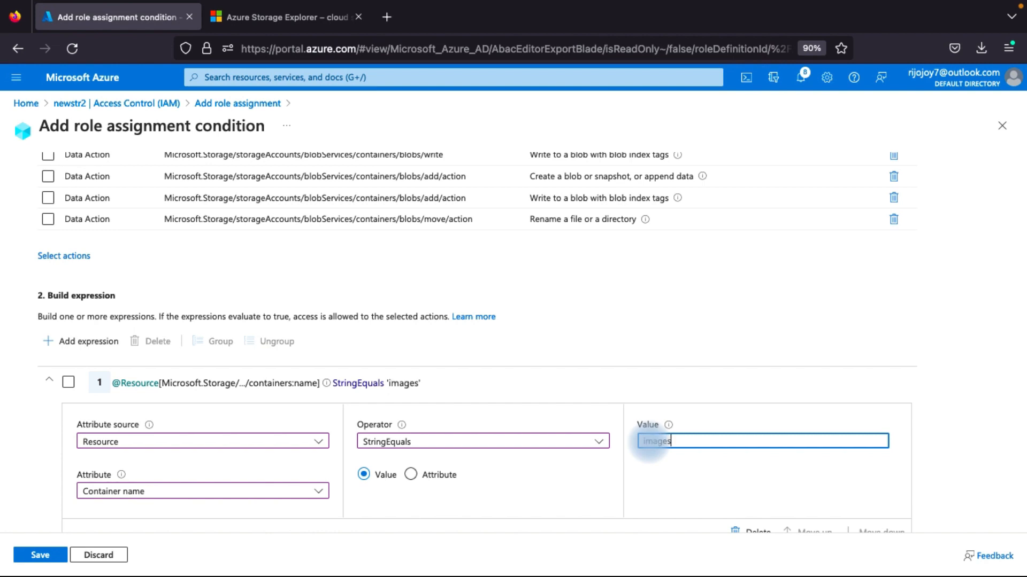
click(37, 557)
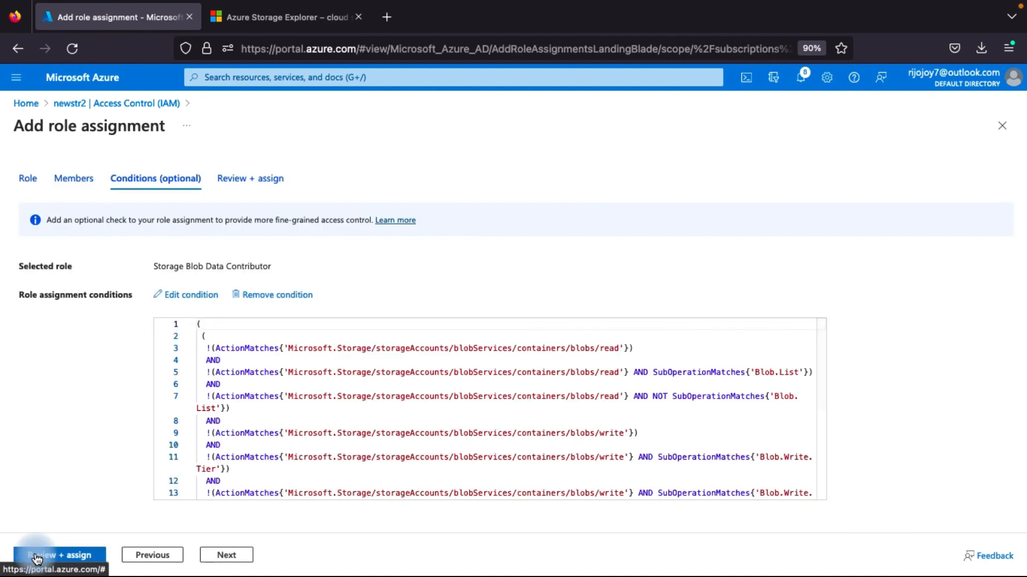
Step: Review the images-only condition and assign Storage Blob Data Contributor on newstr2 to the user
scroll(284, 428, down, 3)
click(230, 559)
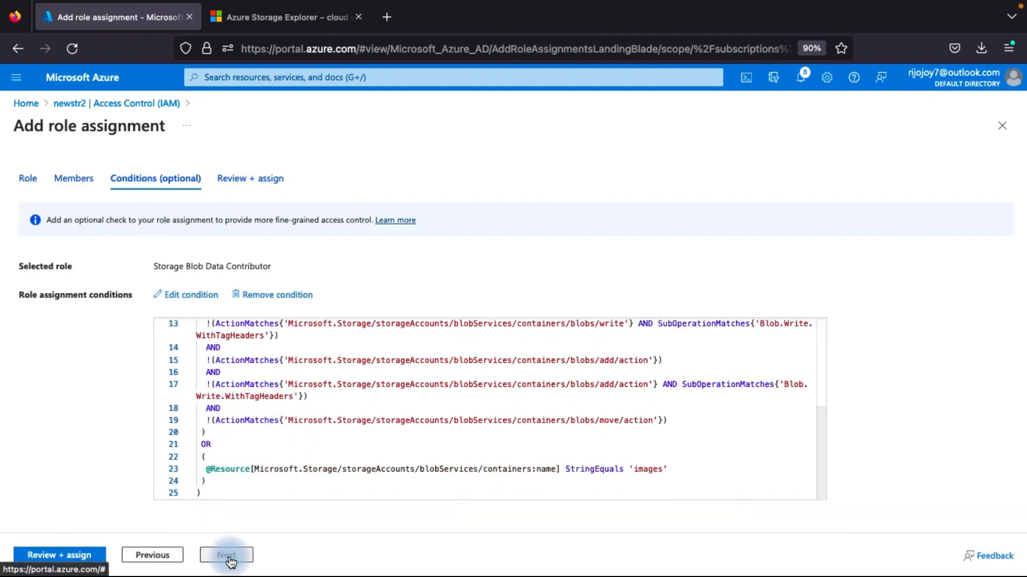
scroll(321, 325, down, 3)
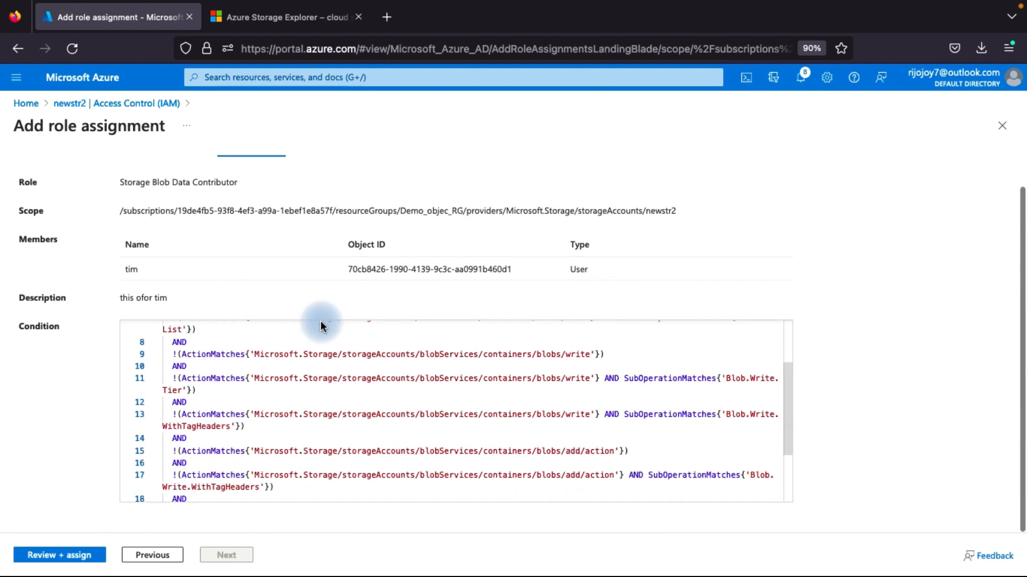
scroll(320, 326, down, 3)
click(77, 557)
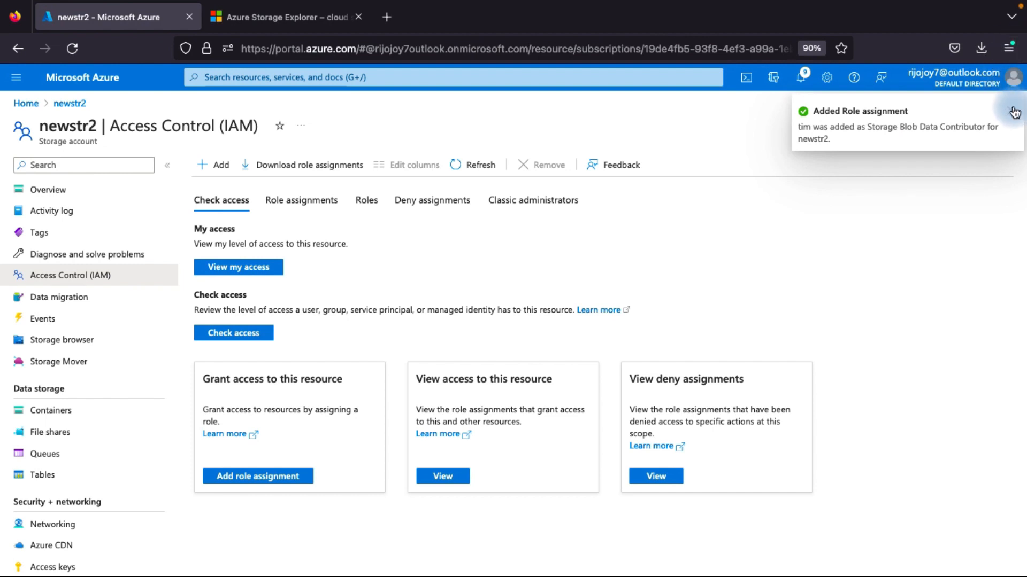
Step: Confirm the new role assignment is listed, then open the Azure Storage Explorer download page from Overview
click(305, 207)
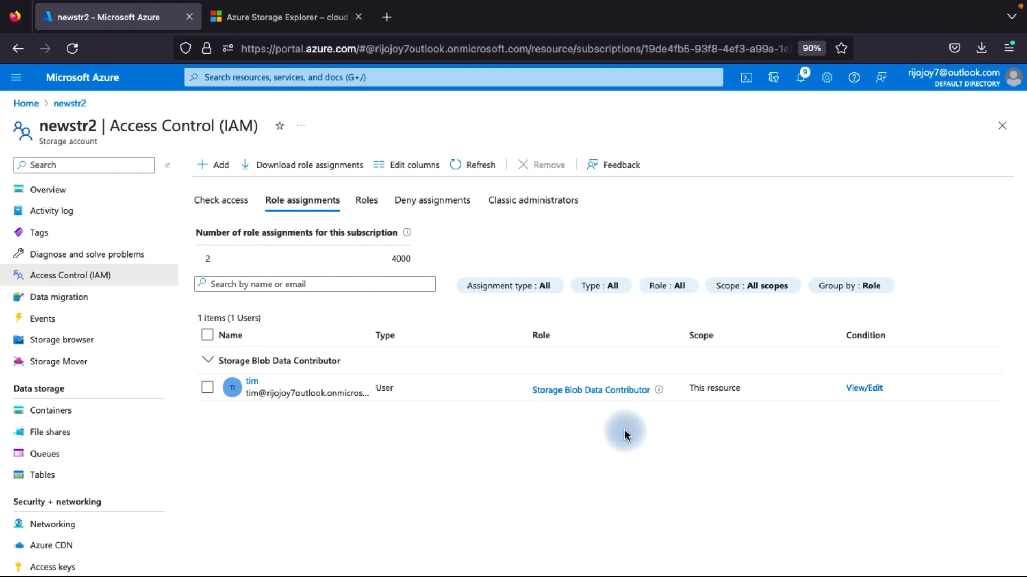
click(96, 199)
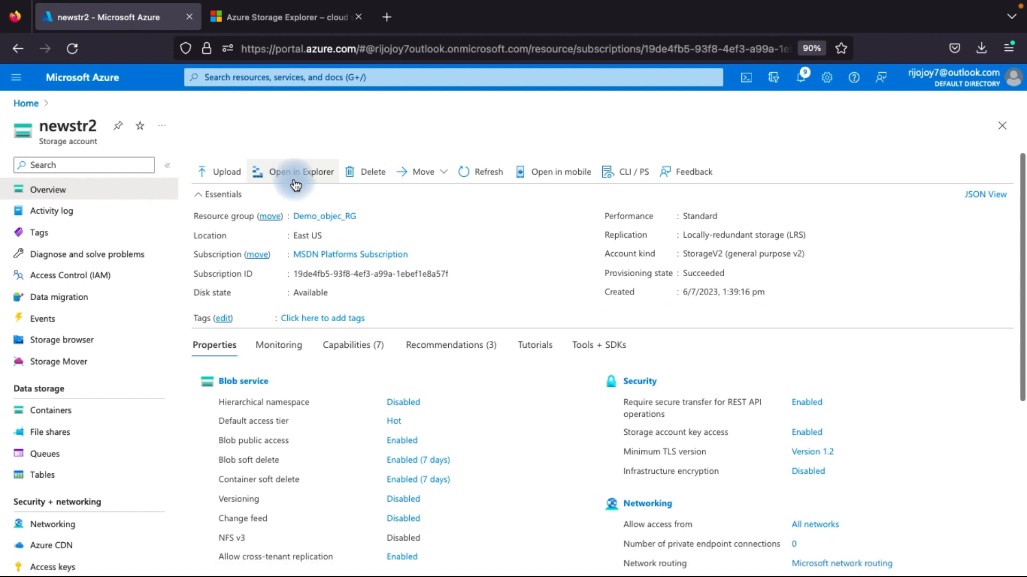
click(296, 179)
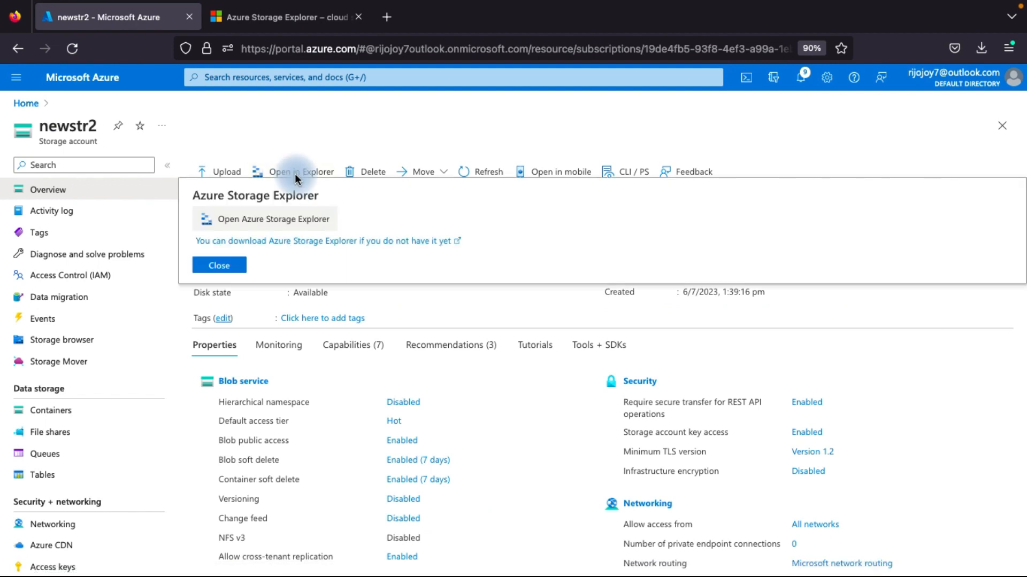
click(268, 245)
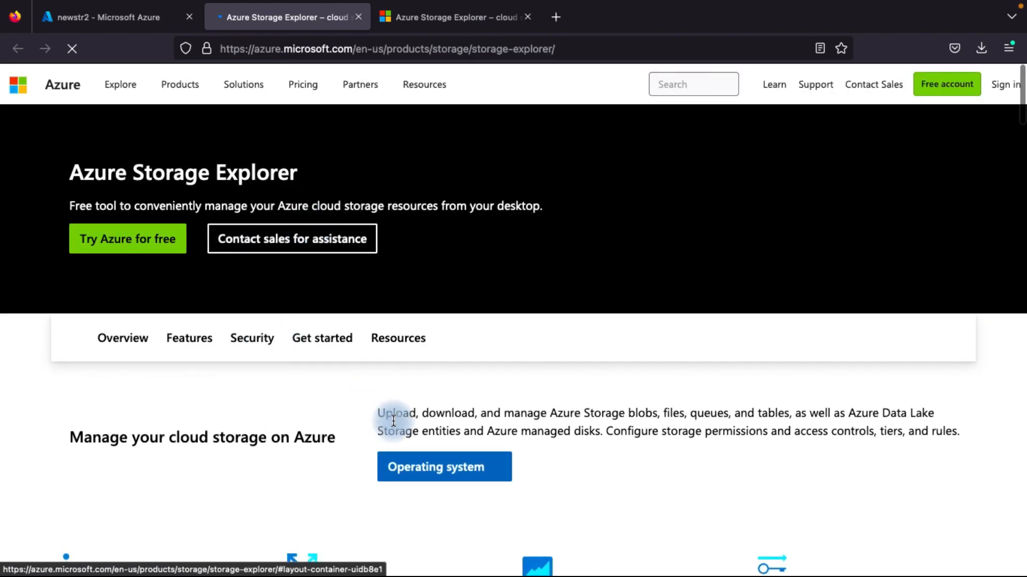
scroll(393, 421, down, 3)
Step: Show the operating system choices in the Storage Explorer download dropdown
click(444, 367)
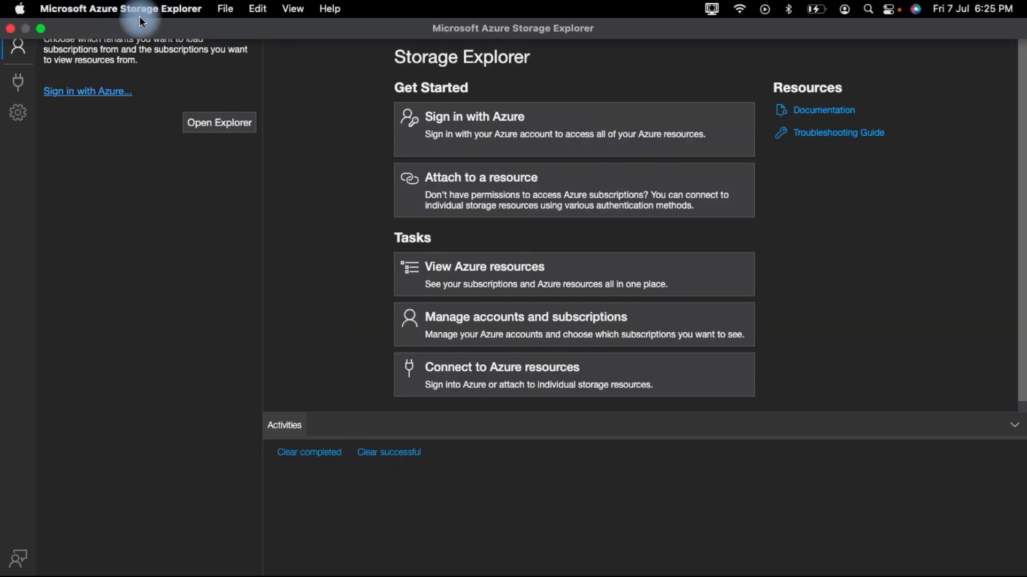
Step: Begin Azure sign-in from Storage Explorer using the global Azure environment
click(100, 98)
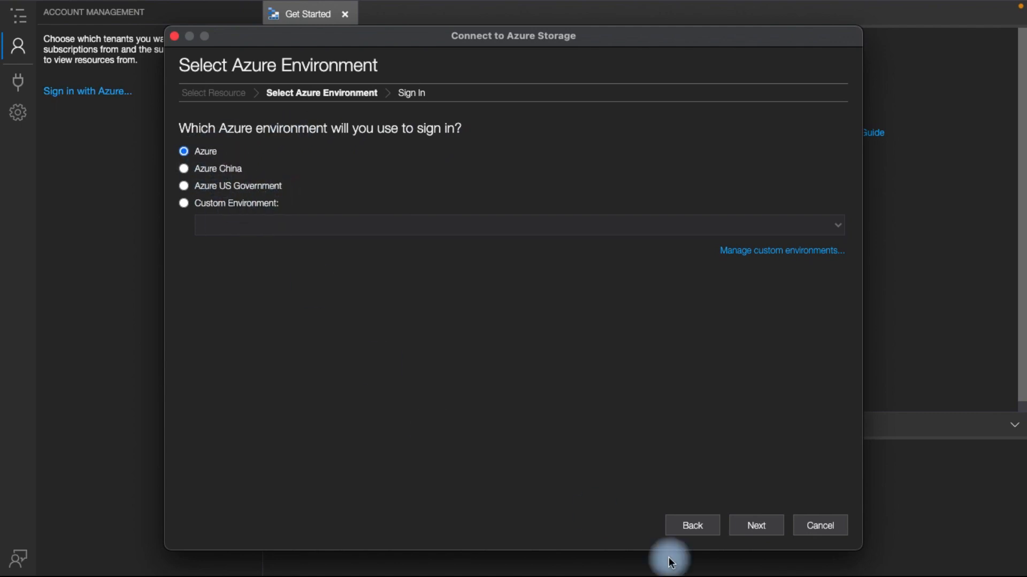
click(767, 526)
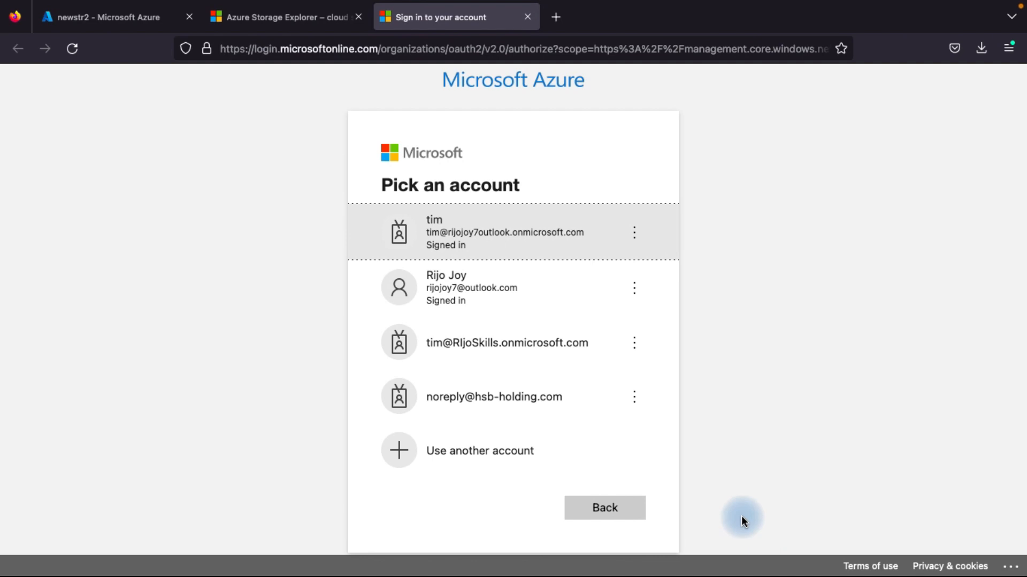
Step: Choose the work account and verify it with the authenticator code
click(492, 245)
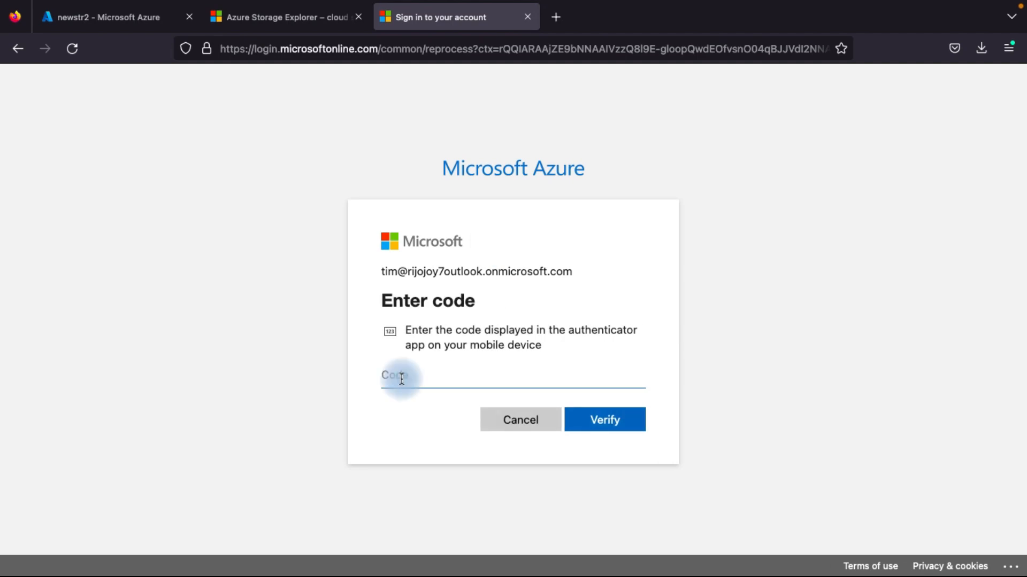
click(600, 426)
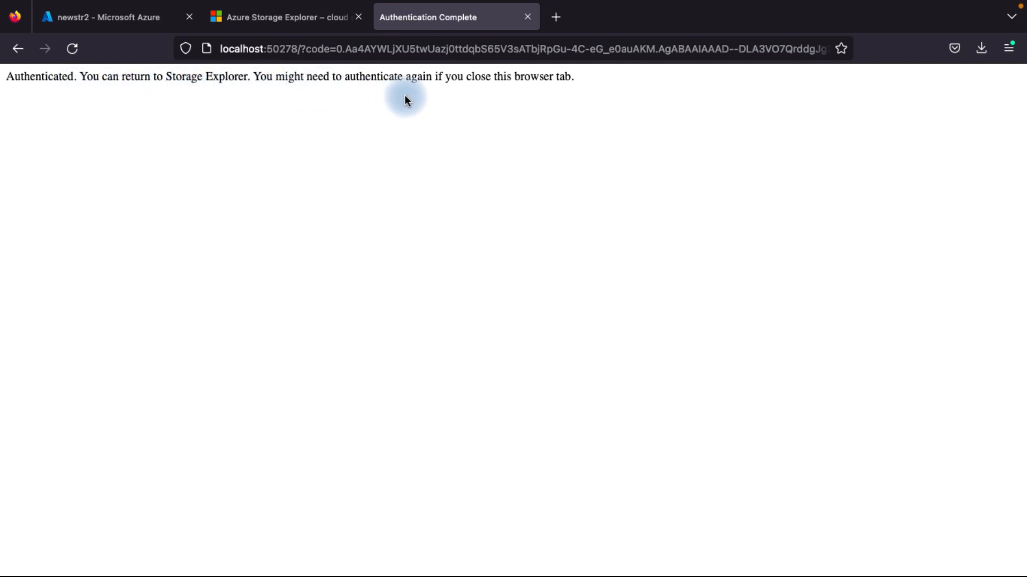
Step: Close the authentication tab and choose to attach a single blob container
click(527, 20)
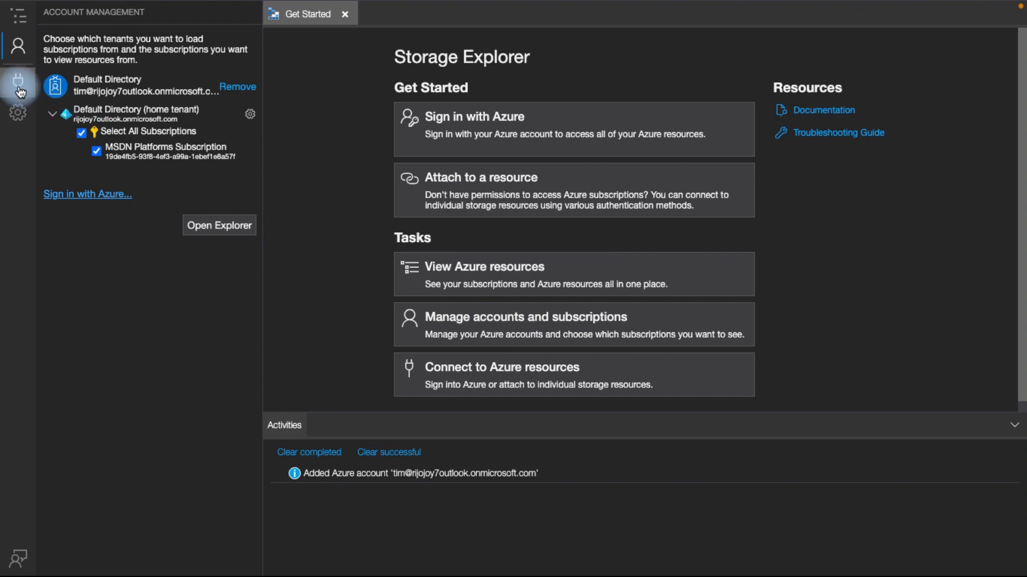
click(205, 226)
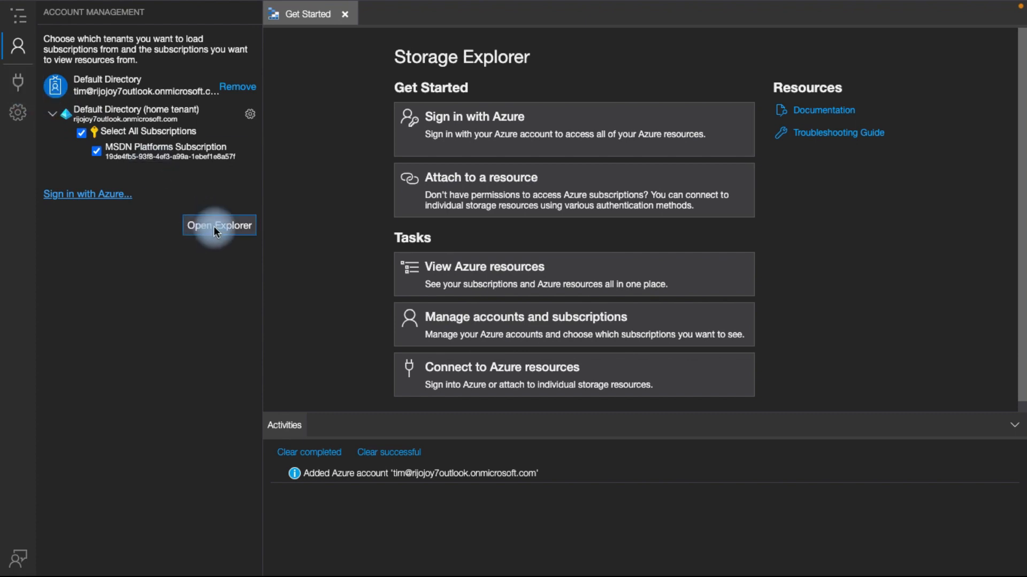
click(15, 85)
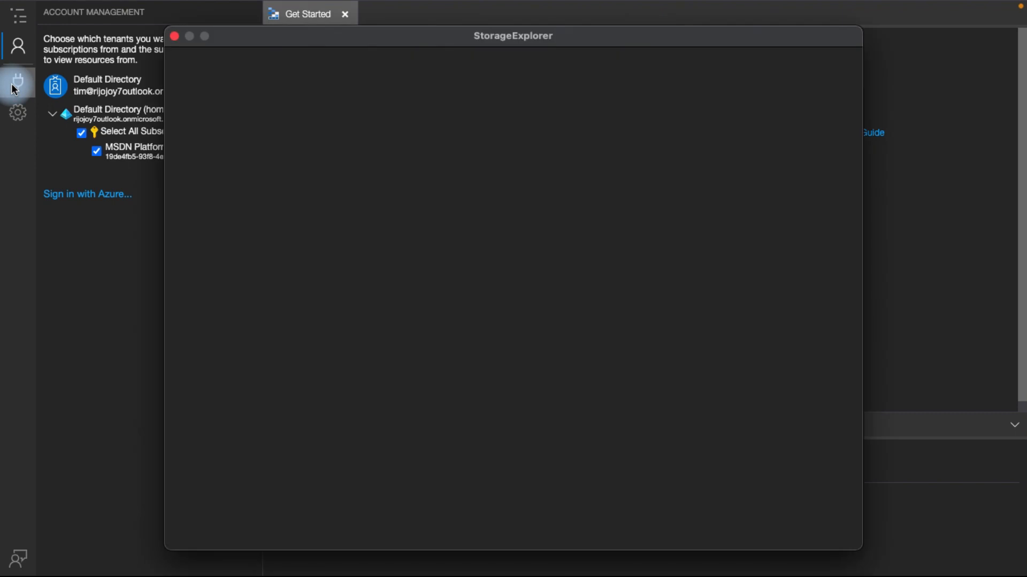
click(248, 159)
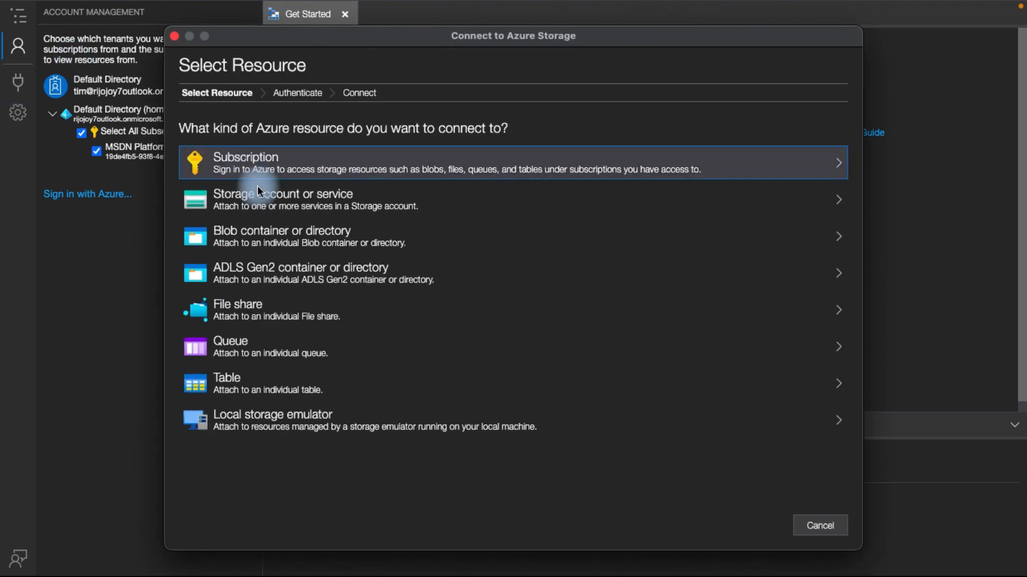
click(266, 209)
click(251, 160)
click(261, 212)
click(262, 246)
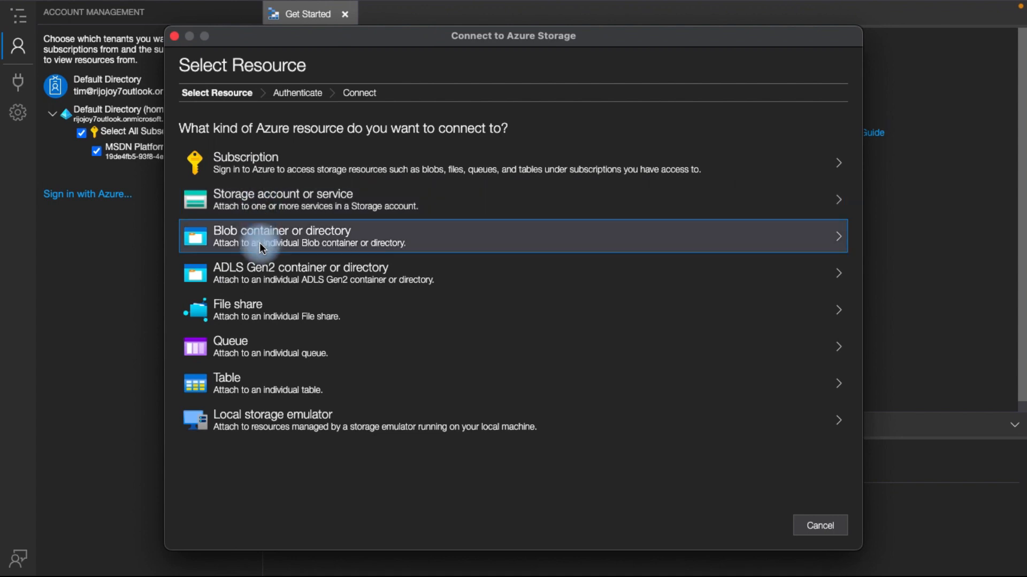
click(293, 239)
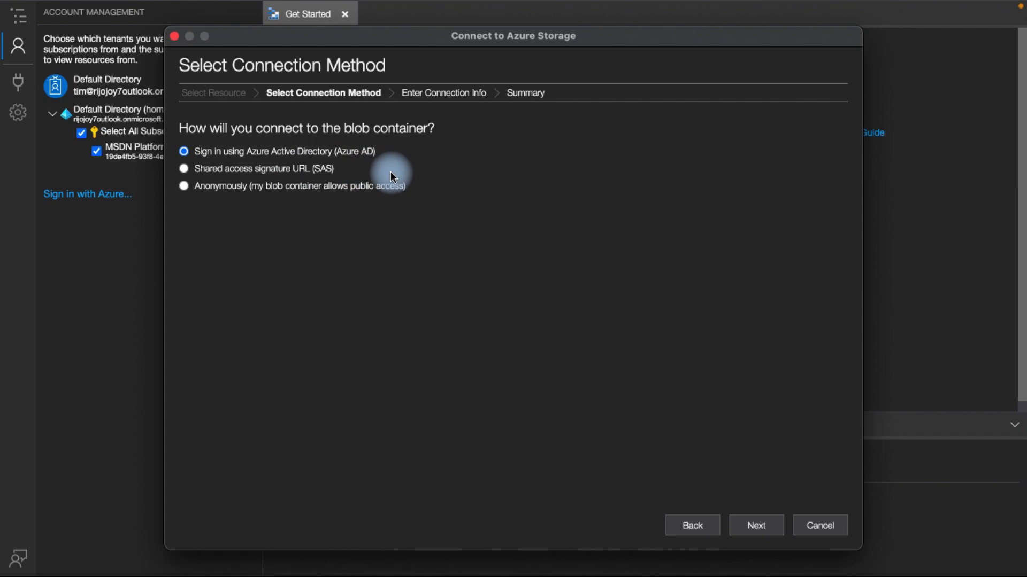
Step: Connect through Azure AD with the signed-in account and name the connection 'image'
click(757, 529)
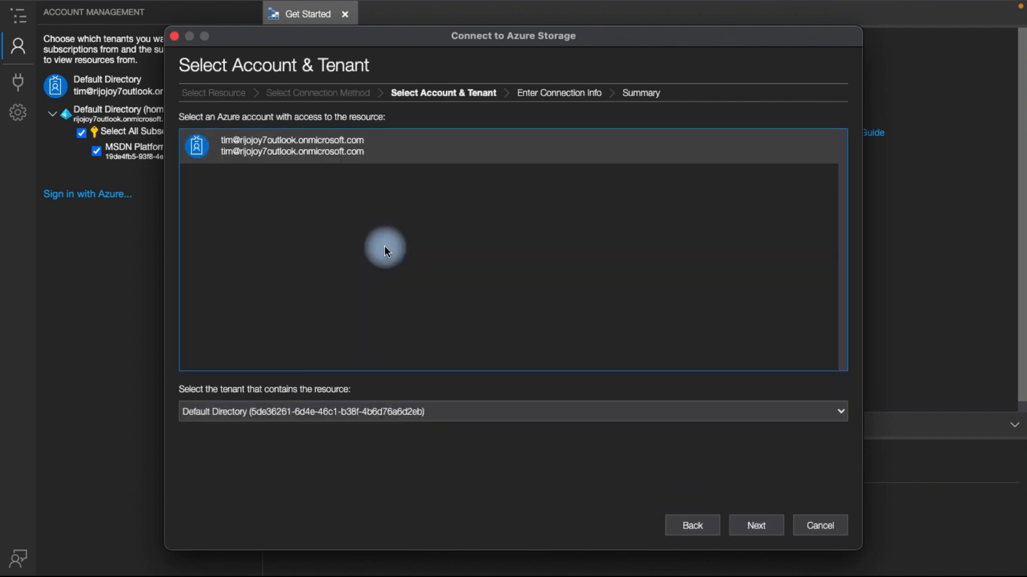
click(259, 143)
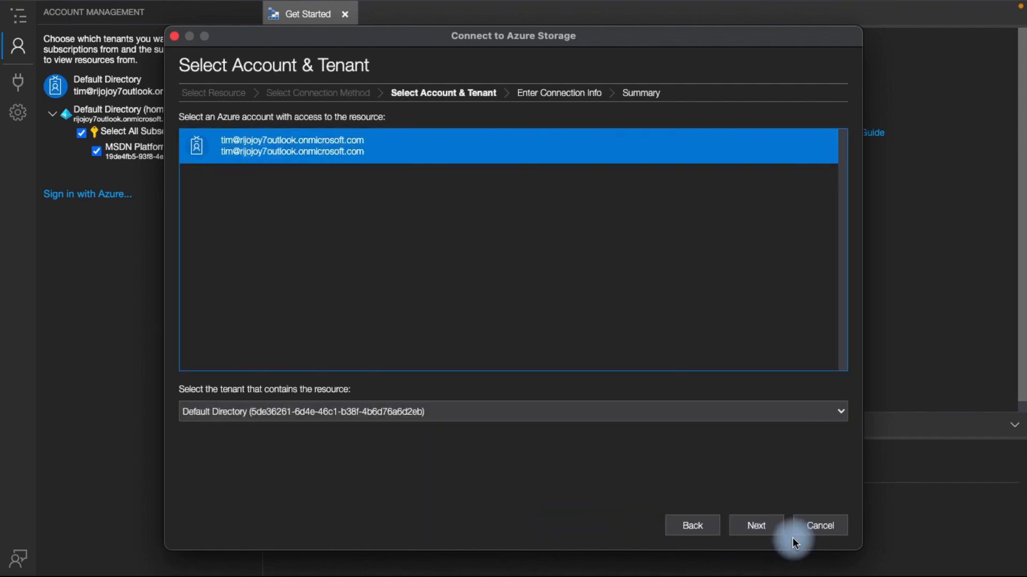
click(762, 532)
click(230, 143)
text(image)
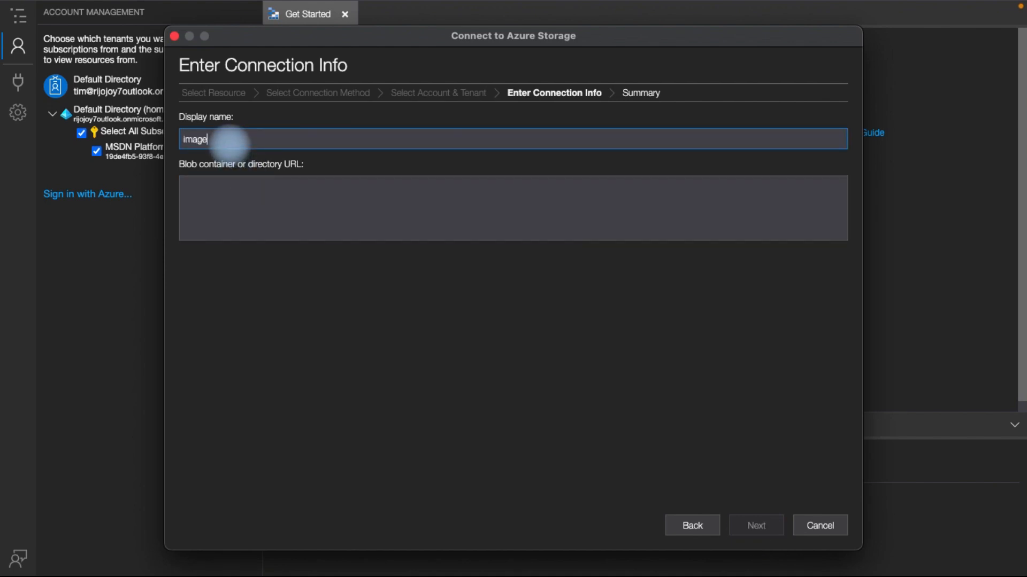
click(222, 192)
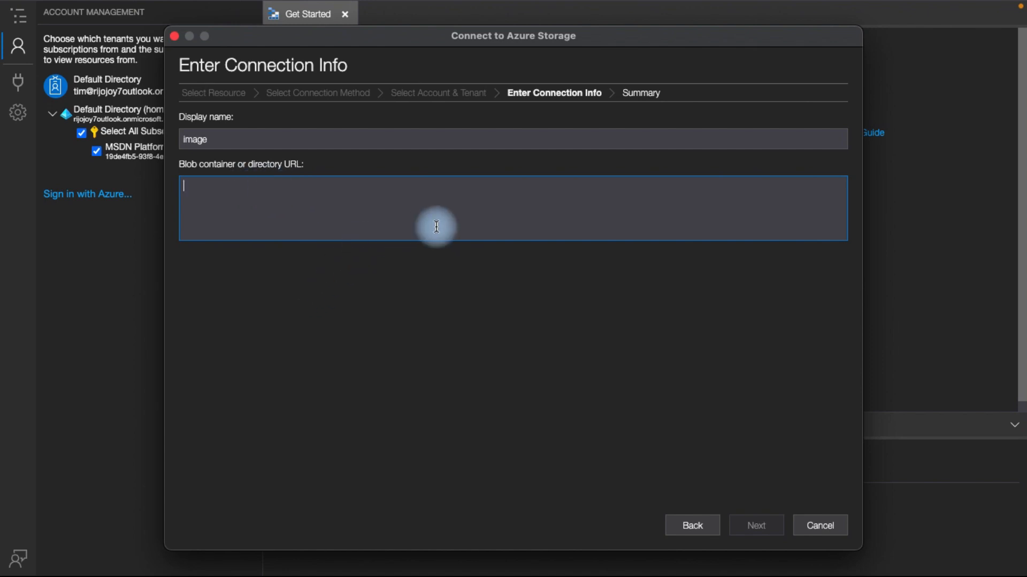
key(ctrl+Left)
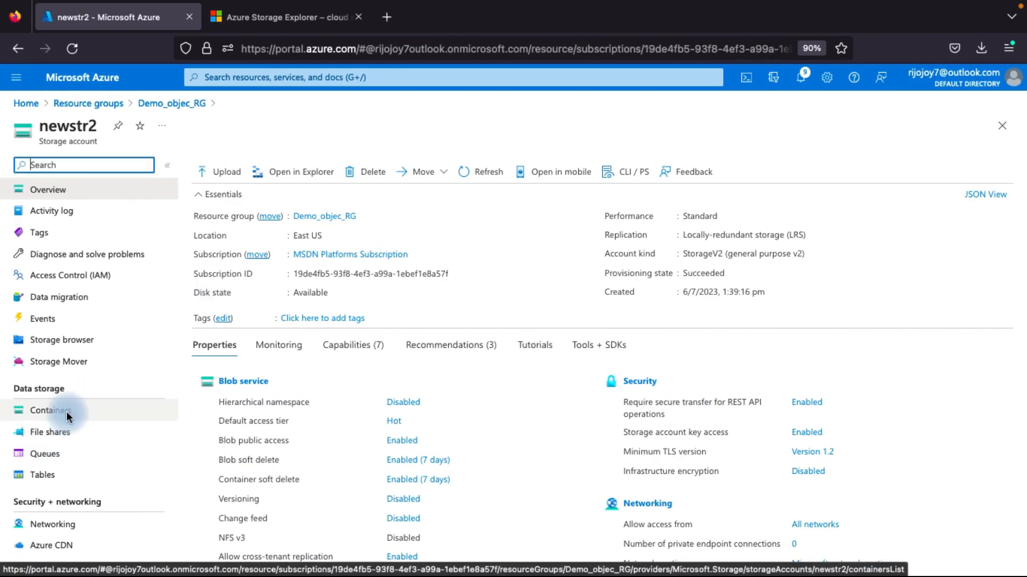
Step: Copy the images container URL from its Properties blade in newstr2
click(66, 413)
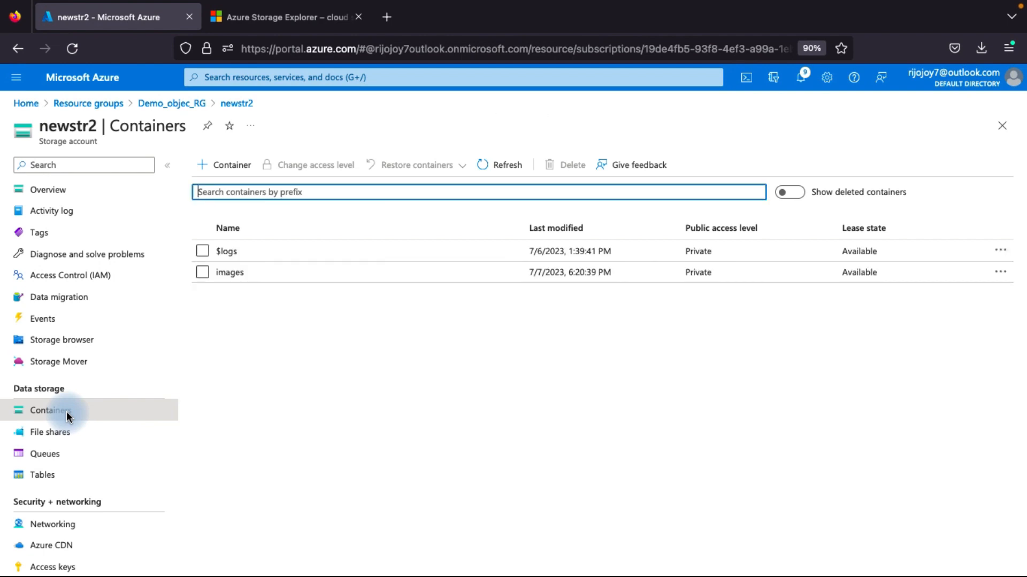
click(229, 274)
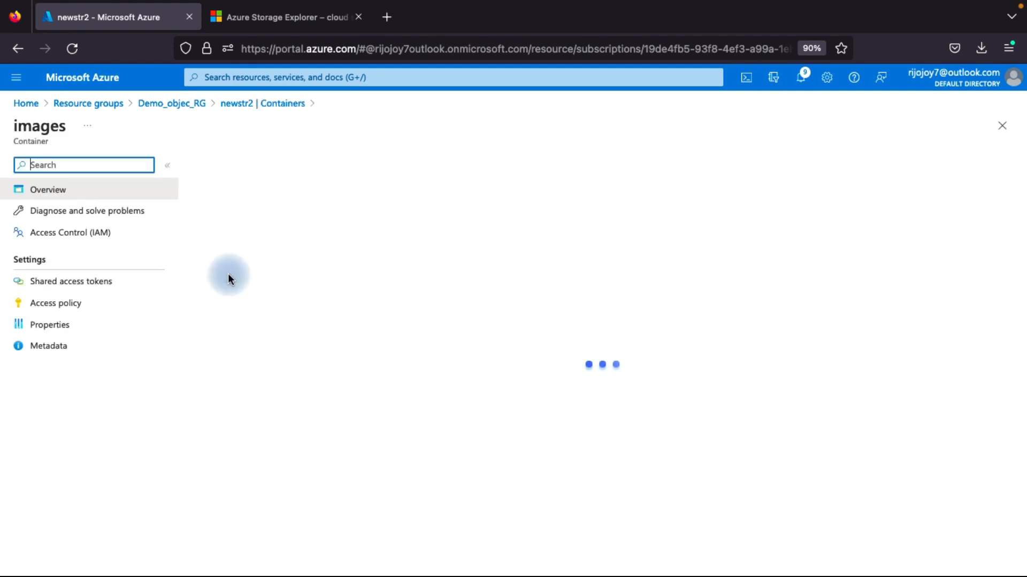
click(72, 329)
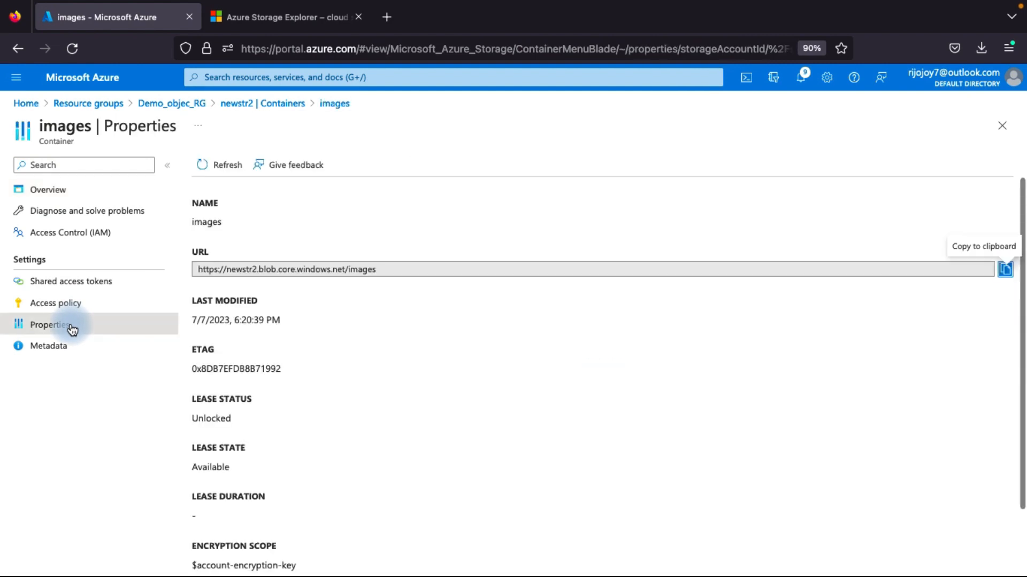
click(1004, 271)
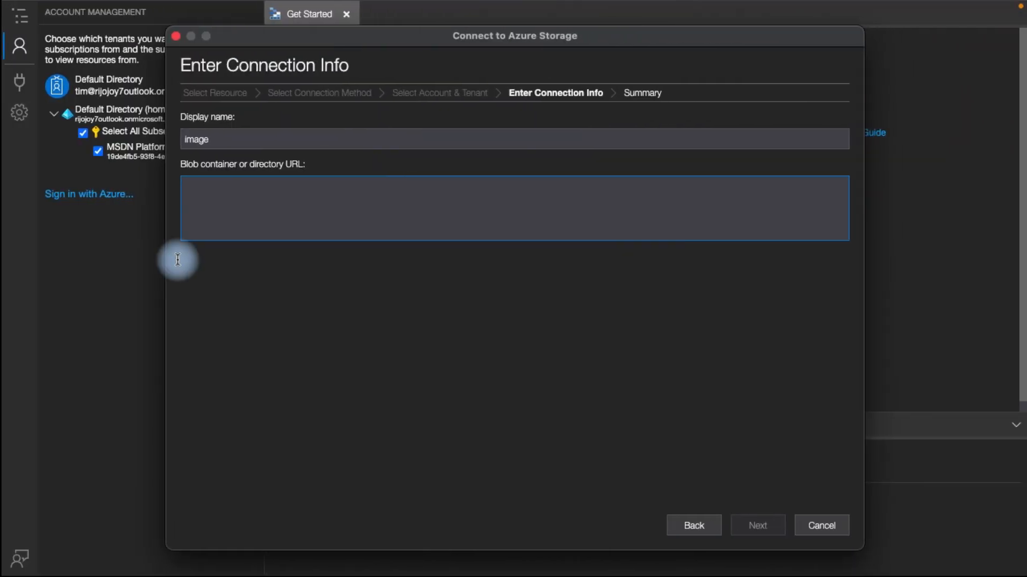
click(191, 209)
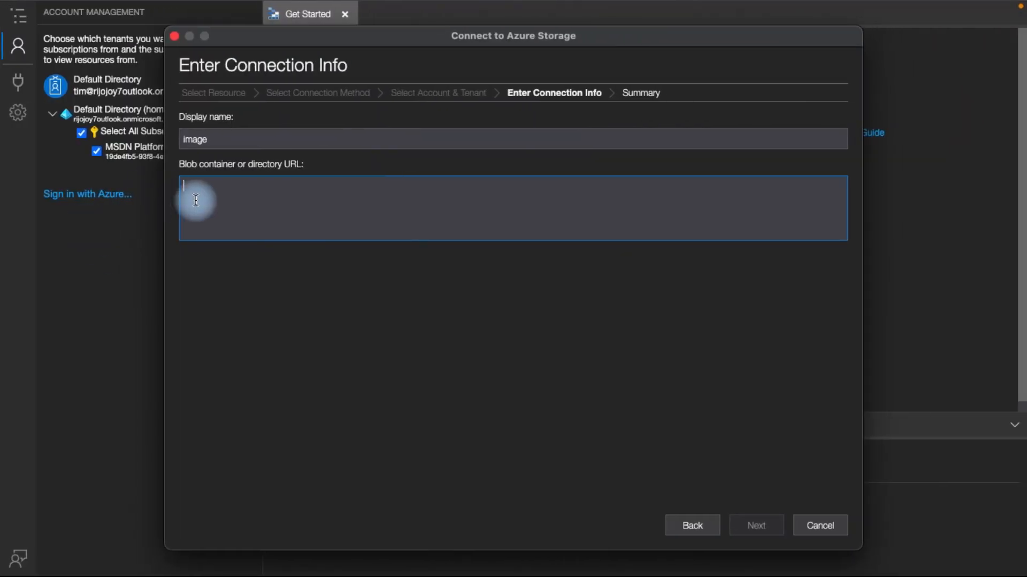
Step: Paste the container URL, connect, and open the attached image container's blob list
key(super+v)
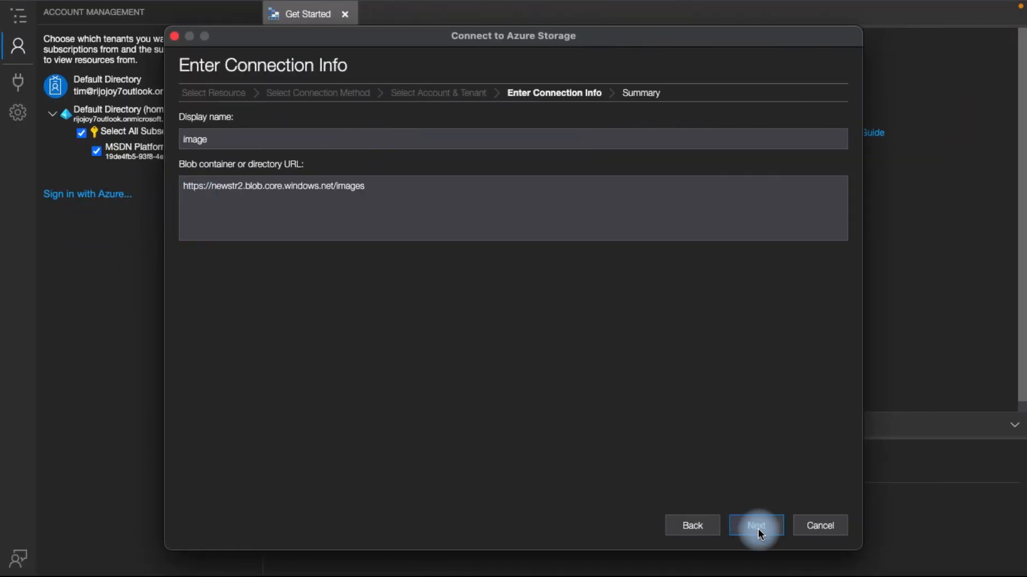
click(757, 526)
click(758, 526)
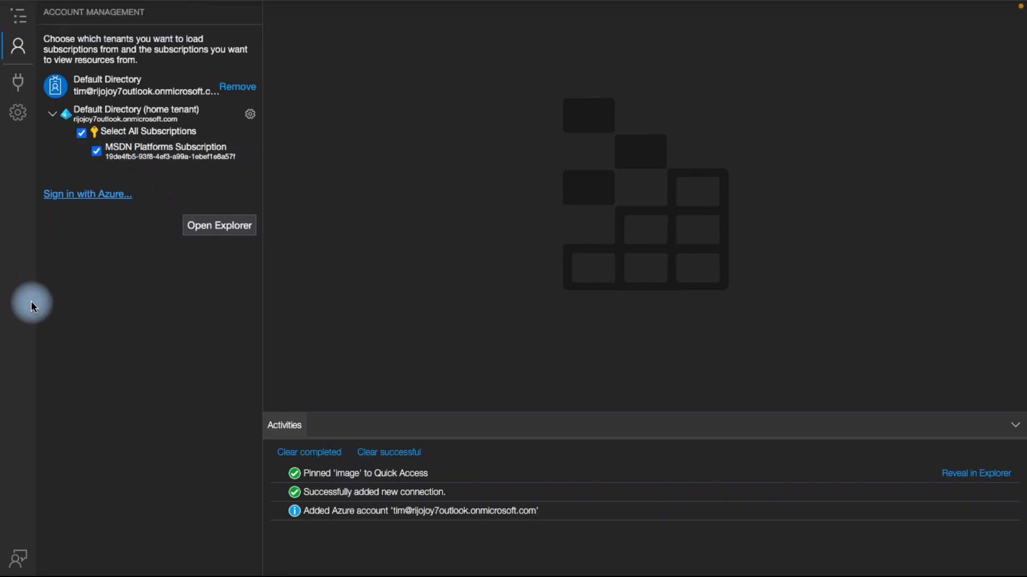
click(18, 15)
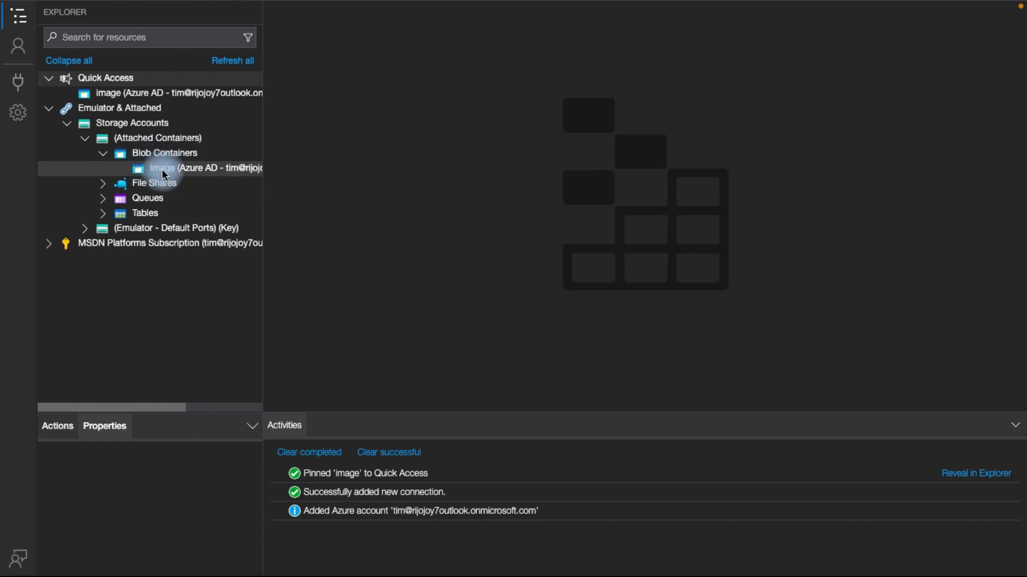
click(161, 169)
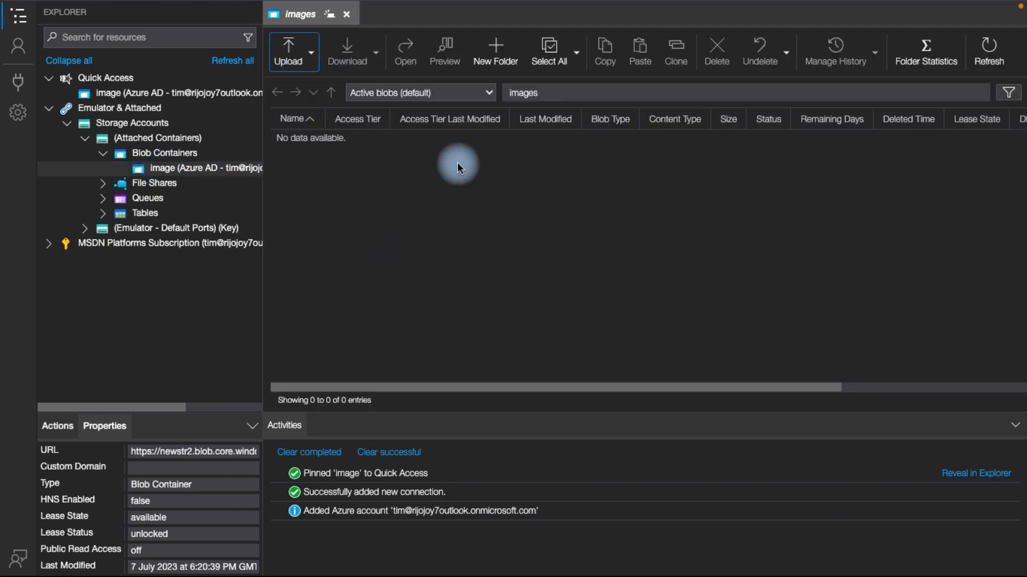
Step: Select 172627_user_male_icon.png from Downloads in the Upload Files dialog
click(287, 61)
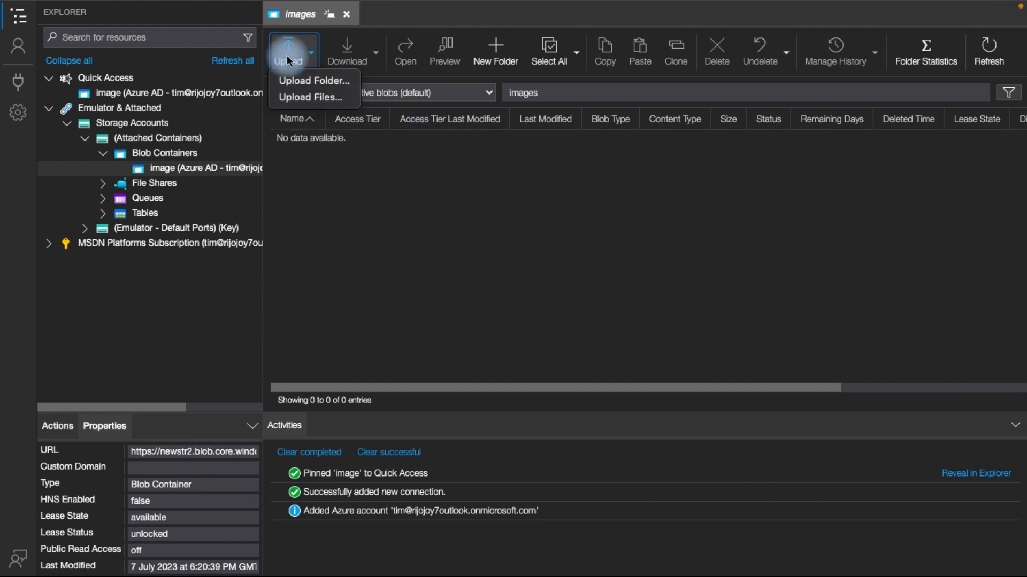
click(315, 101)
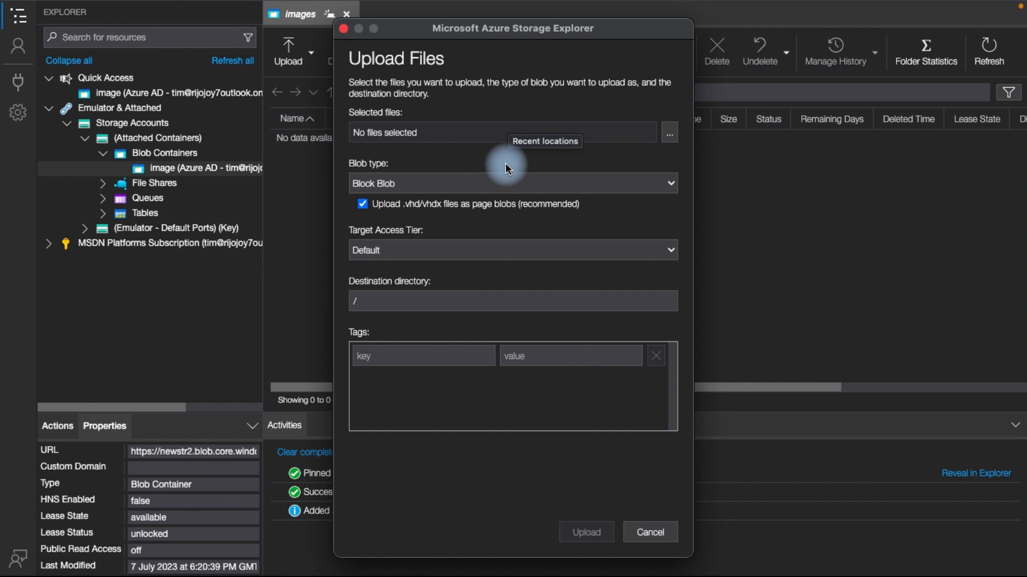
click(669, 140)
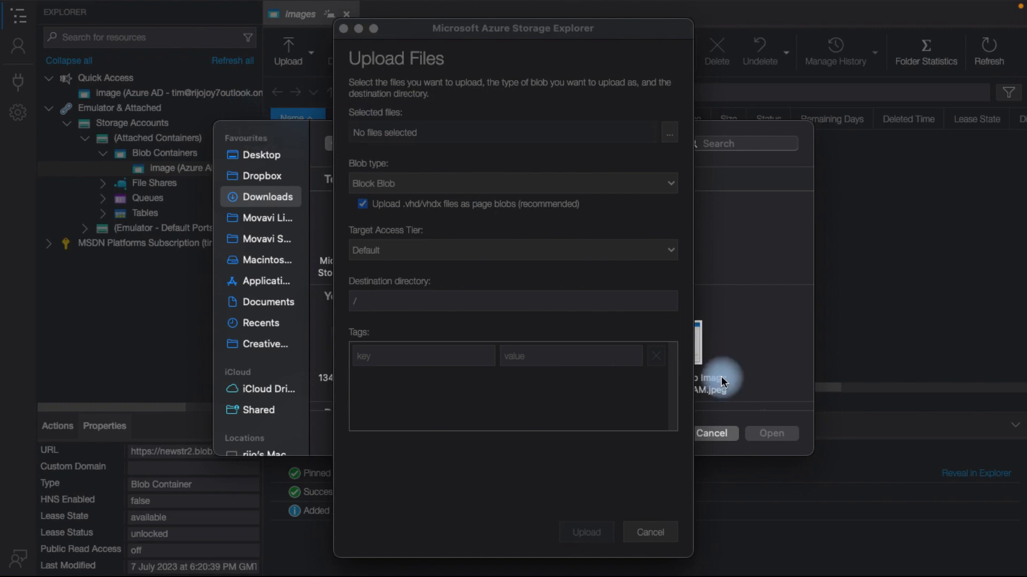
scroll(487, 373, down, 5)
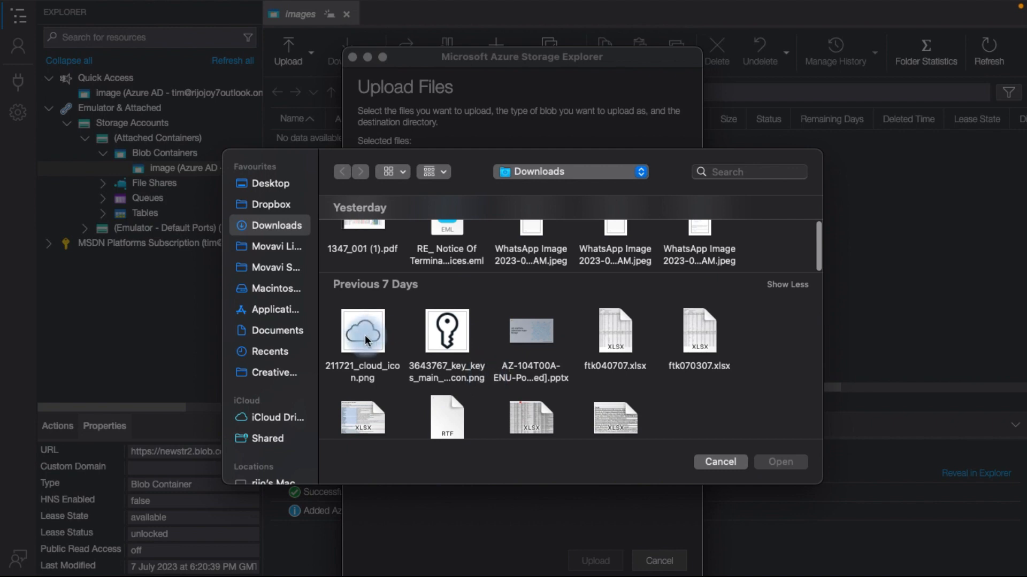
scroll(419, 254, up, 5)
scroll(424, 317, down, 8)
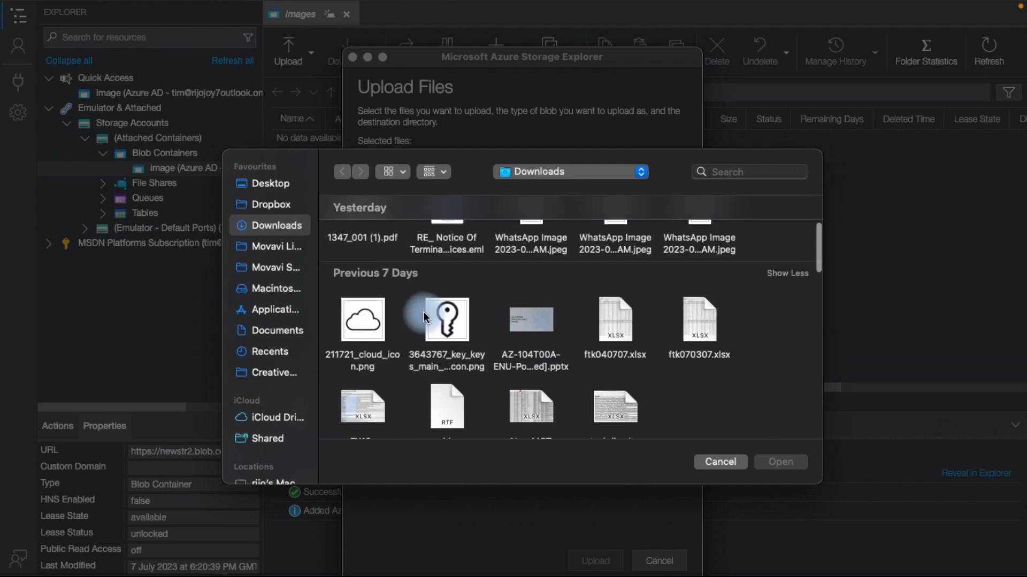
scroll(423, 313, down, 4)
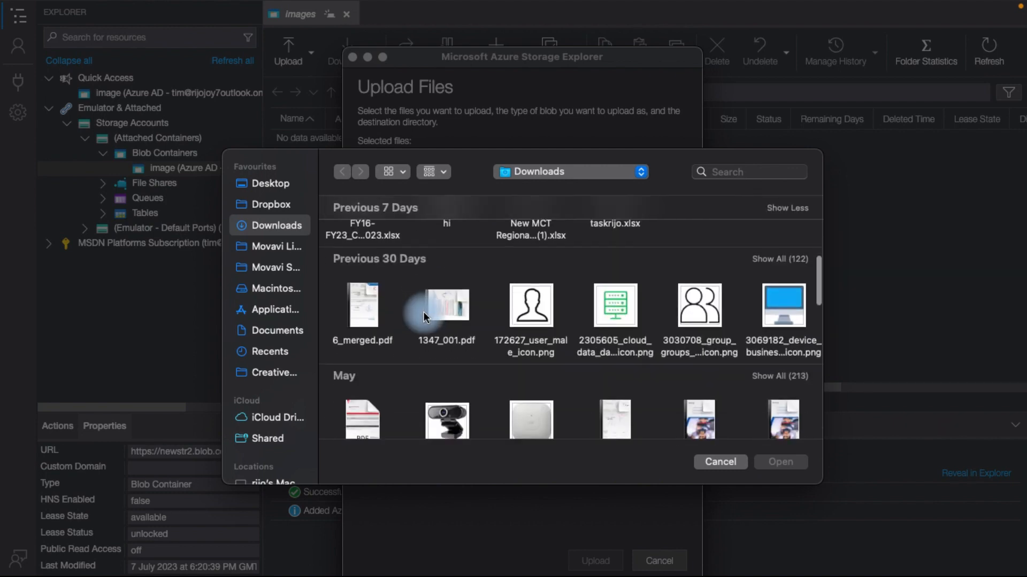
scroll(419, 309, up, 3)
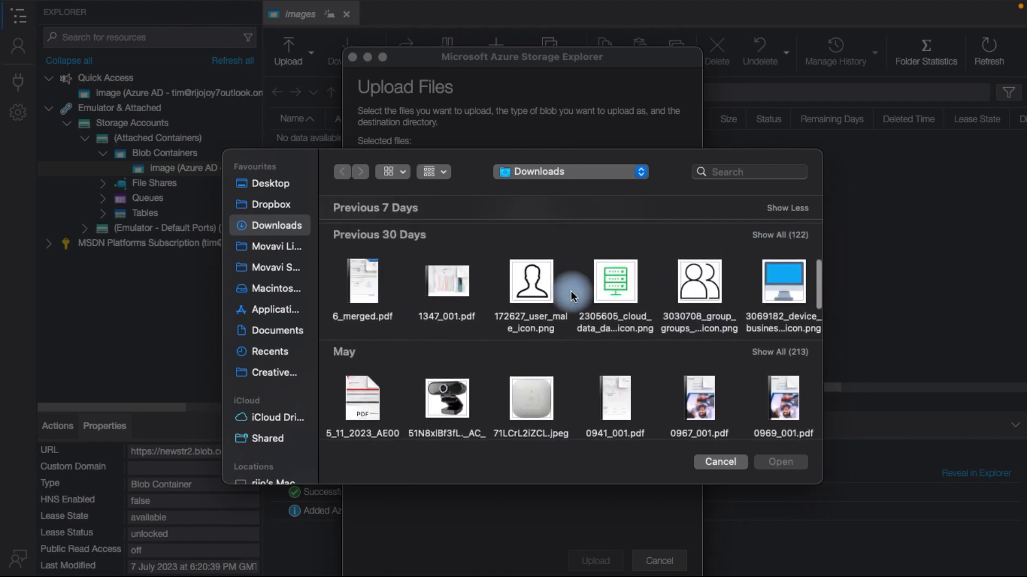
click(532, 289)
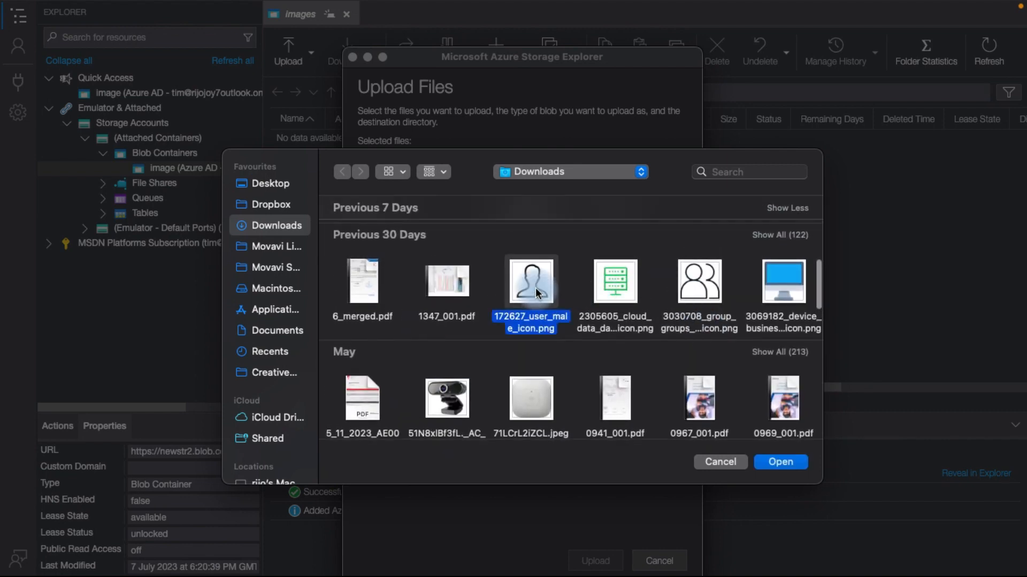
click(777, 463)
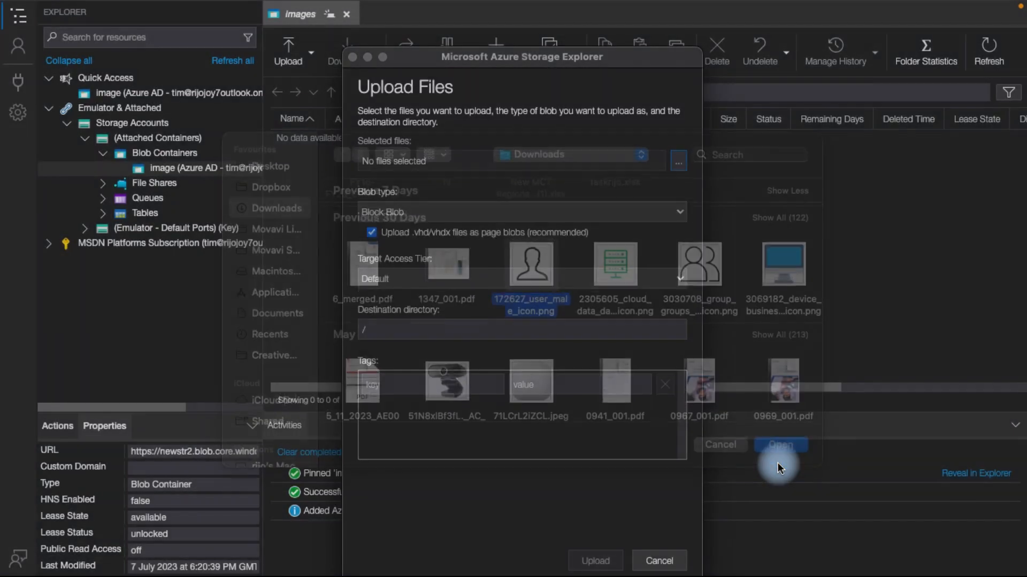
click(377, 333)
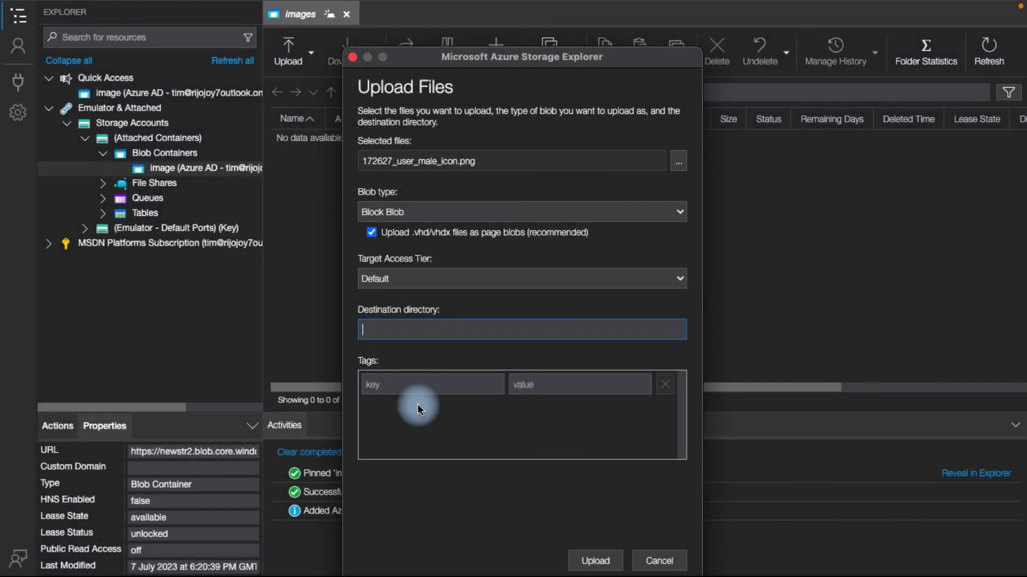
Step: Upload the file with destination directory '/' into the images container
click(596, 559)
click(427, 333)
text(/)
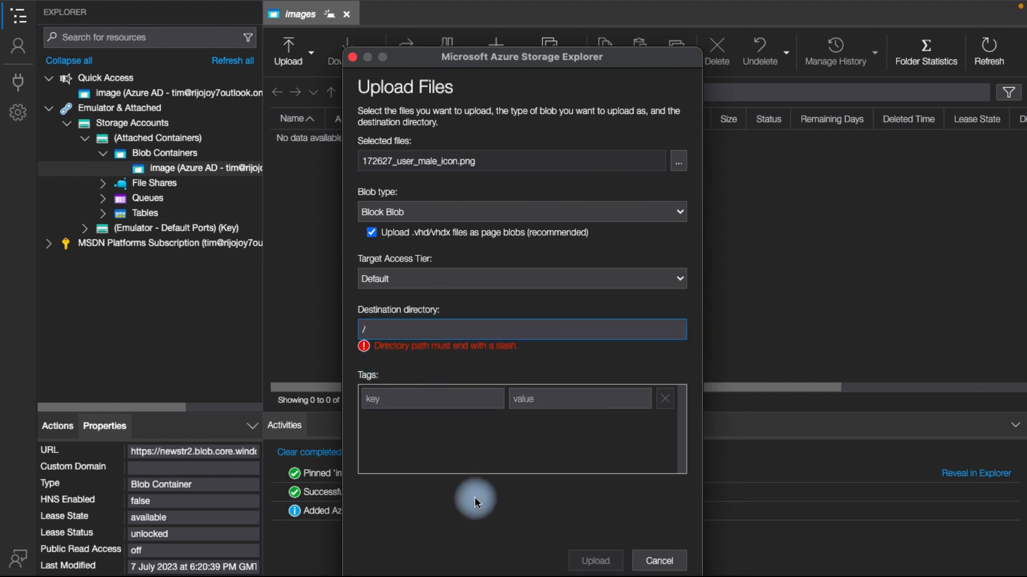
click(592, 559)
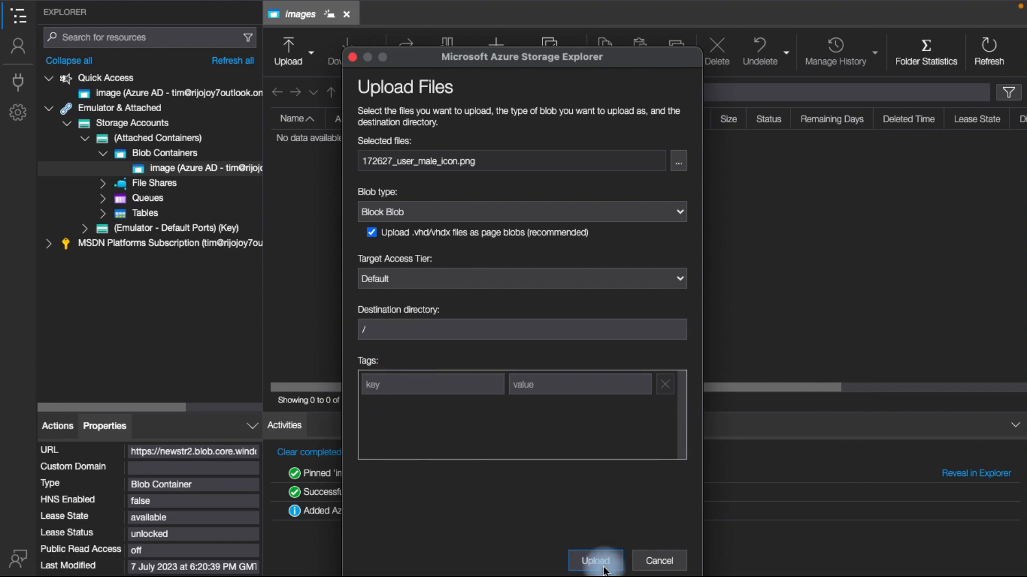
click(602, 567)
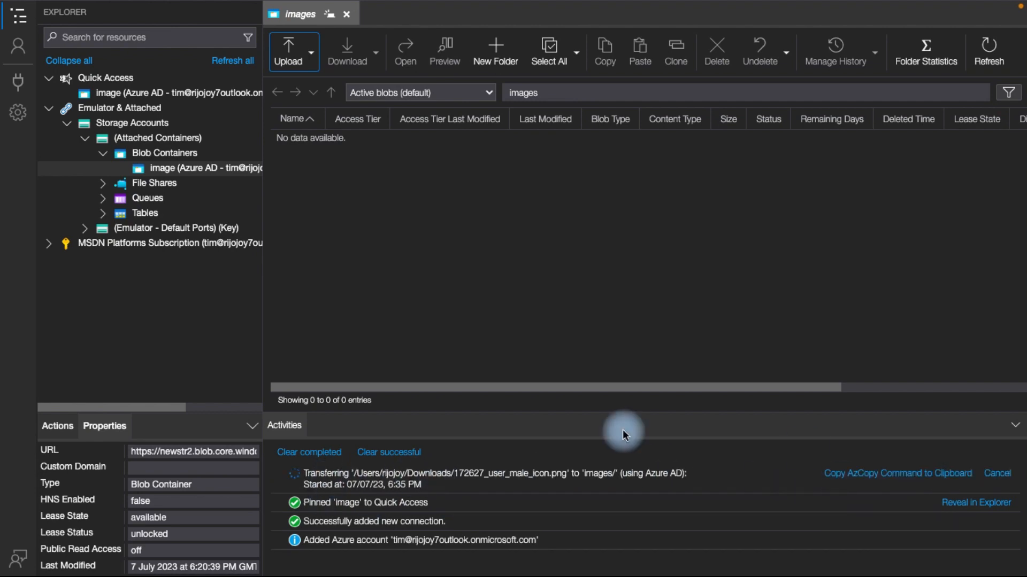
Step: Return to the Azure portal and open the images container Overview
key(ctrl+Left)
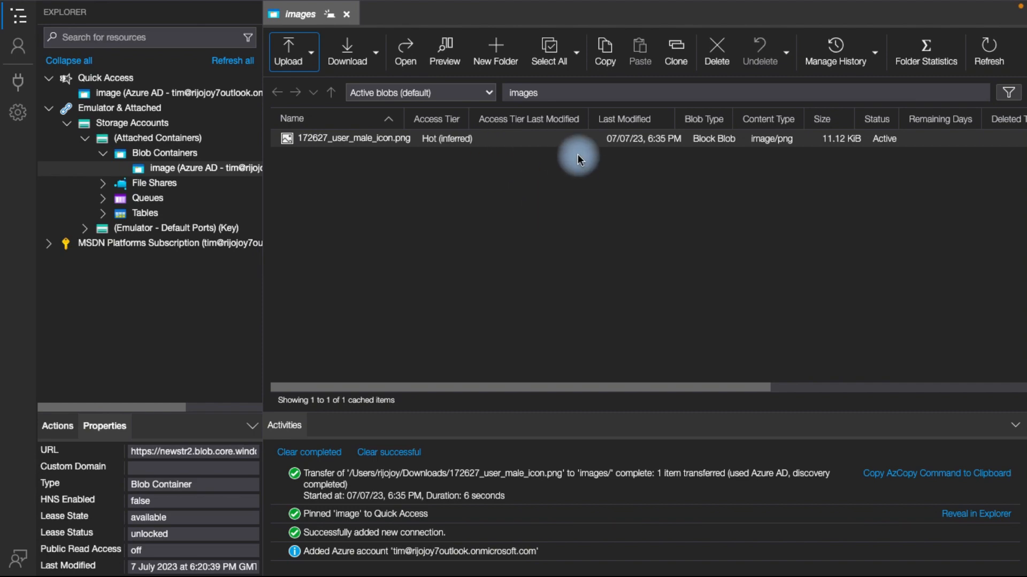
key(ctrl+Left)
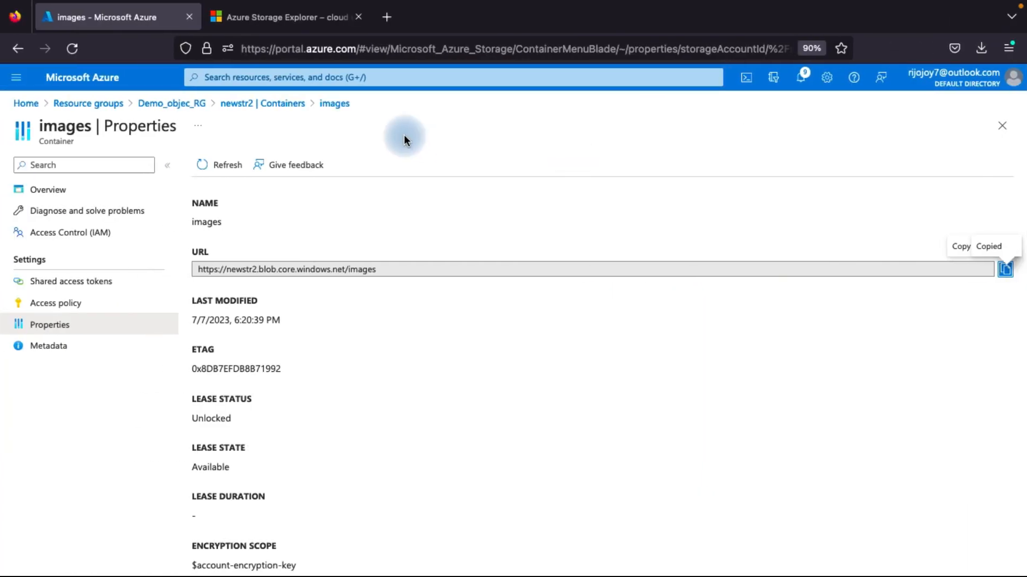
click(57, 198)
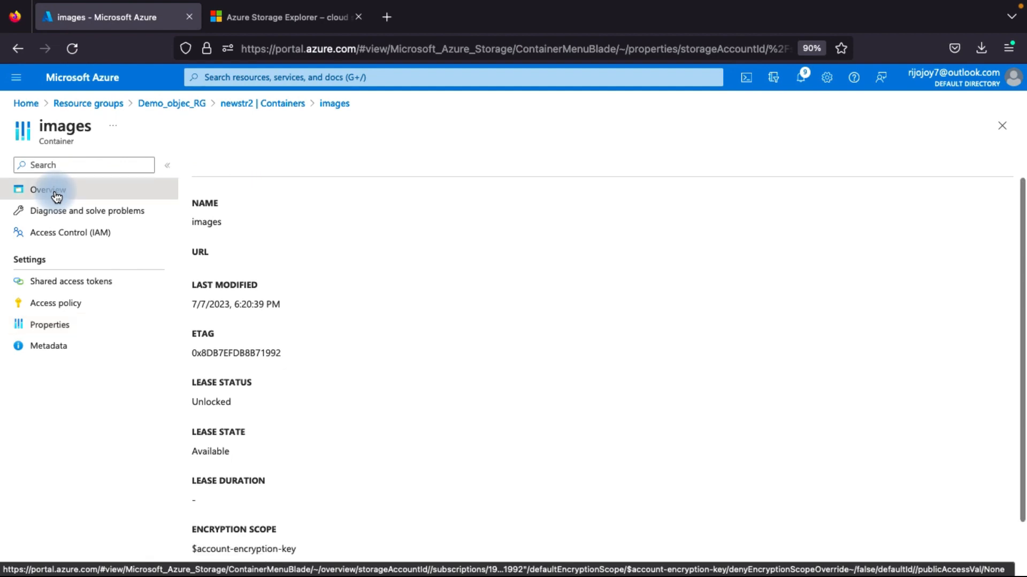